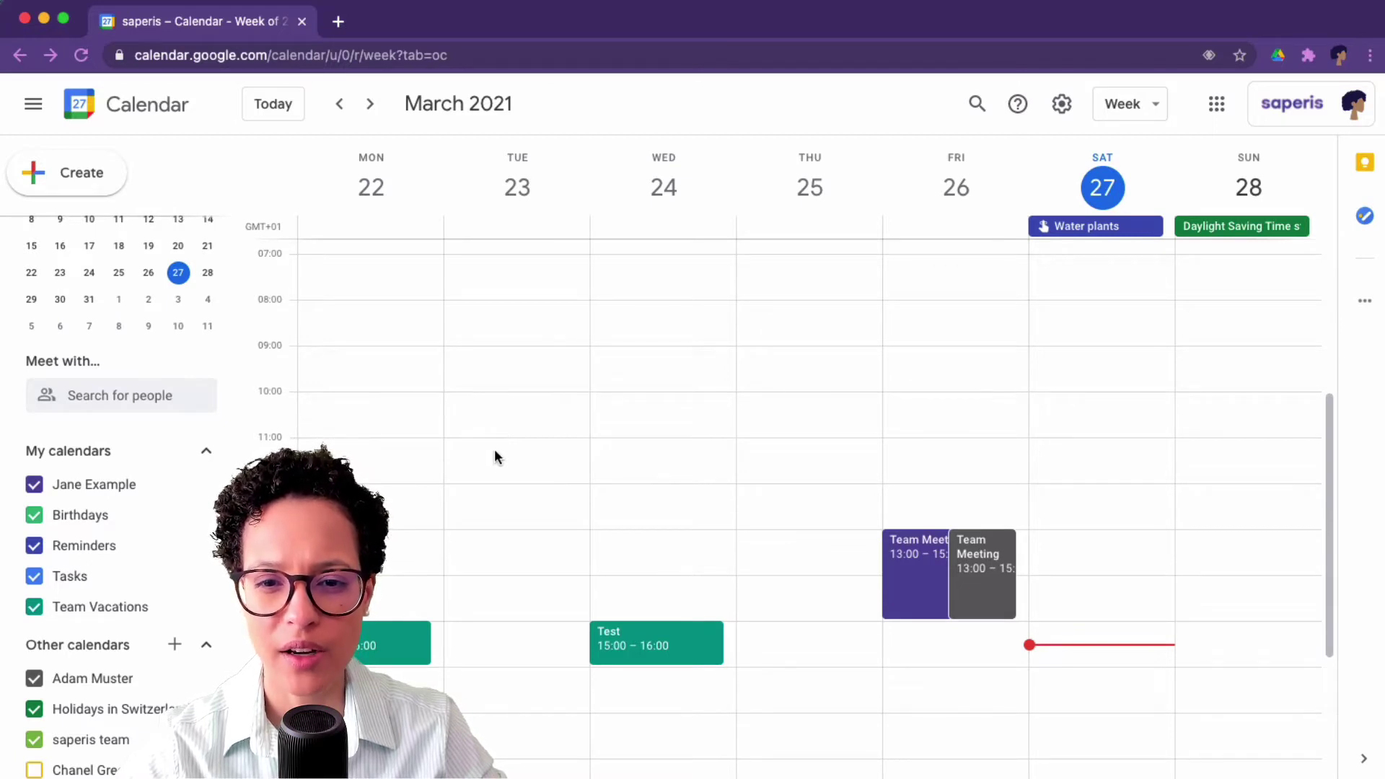
Start a new entry in the Tuesday 23 March 11:00–12:00 slot.
{"action": "left_click", "coordinate": [495, 440]}
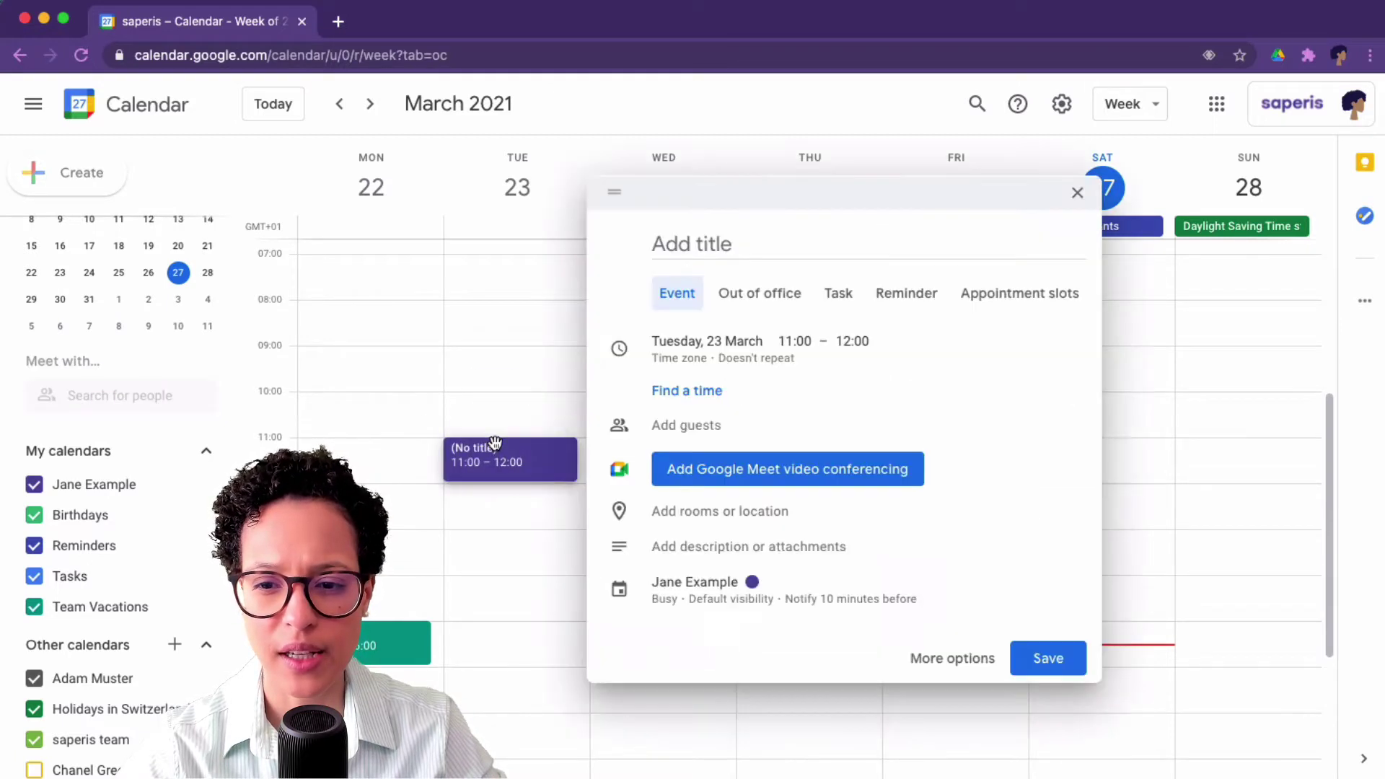
Save an all-day Out of office entry, 23 March to 2 April, declining meetings.
{"action": "left_click", "coordinate": [741, 298]}
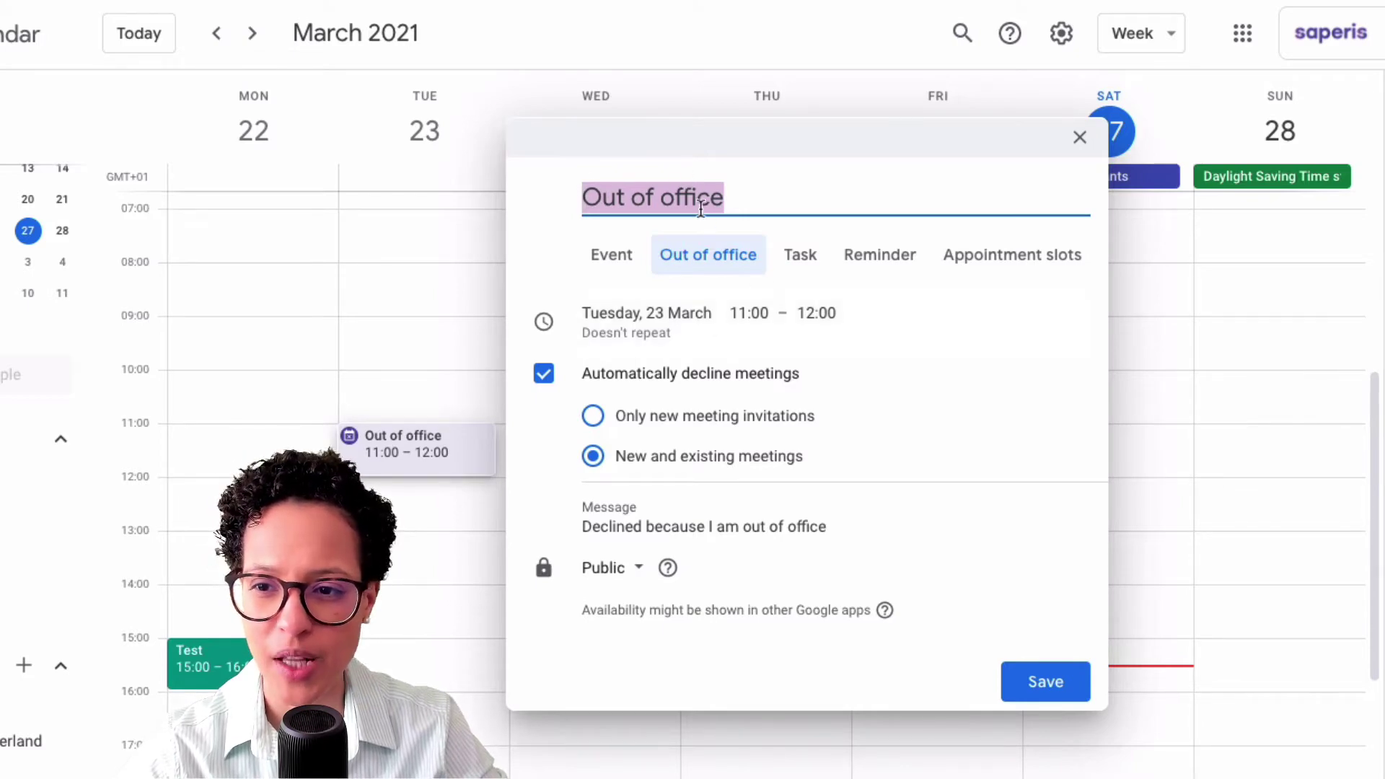
{"action": "left_click", "coordinate": [744, 312]}
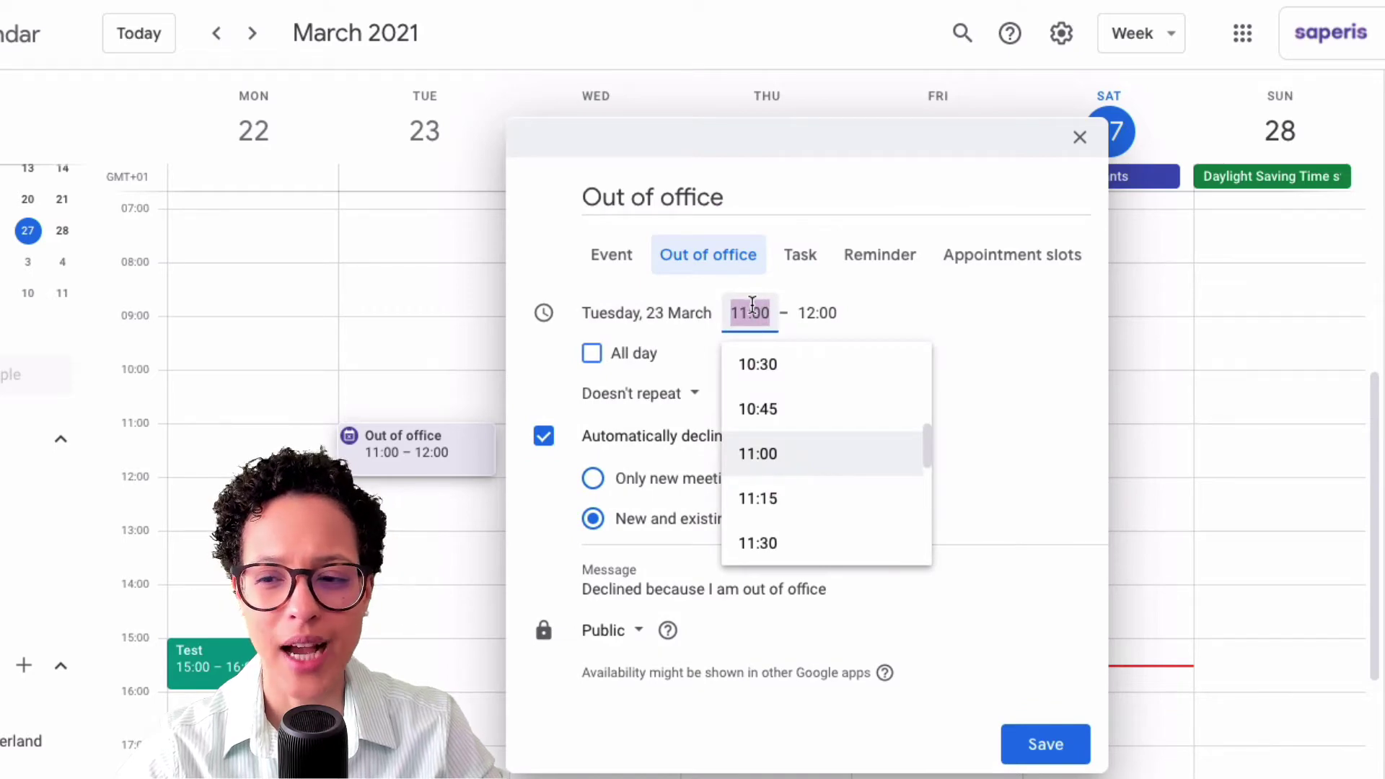
{"action": "left_click", "coordinate": [592, 353]}
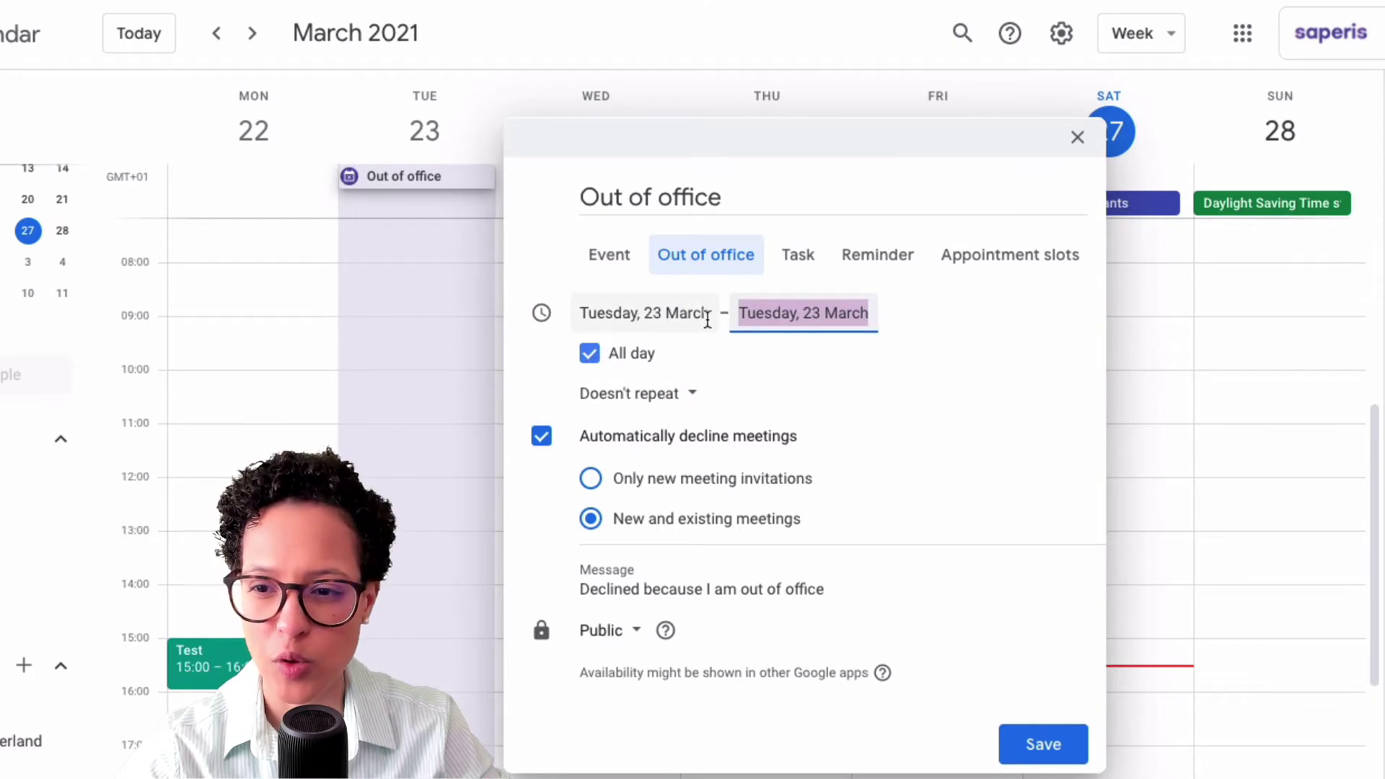
{"action": "left_click", "coordinate": [767, 316]}
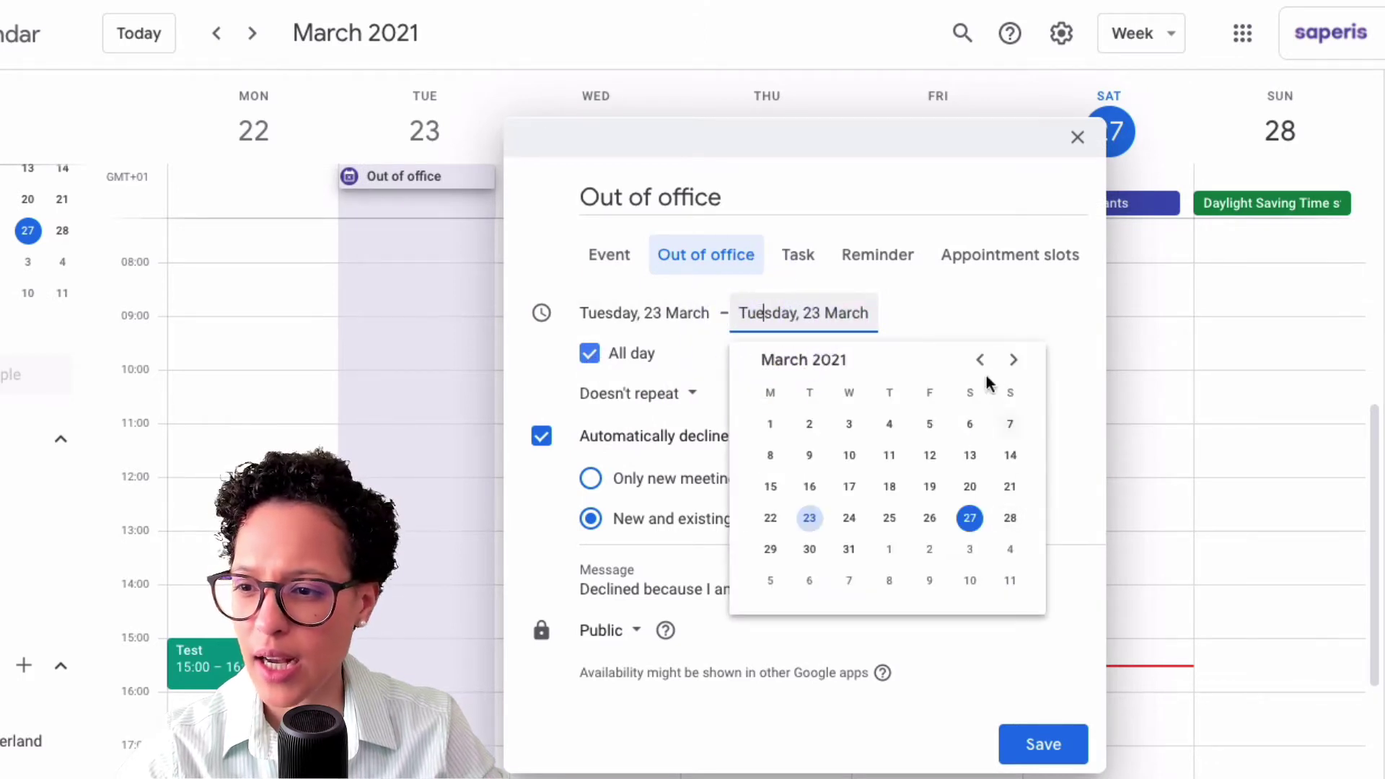
{"action": "left_click", "coordinate": [930, 550]}
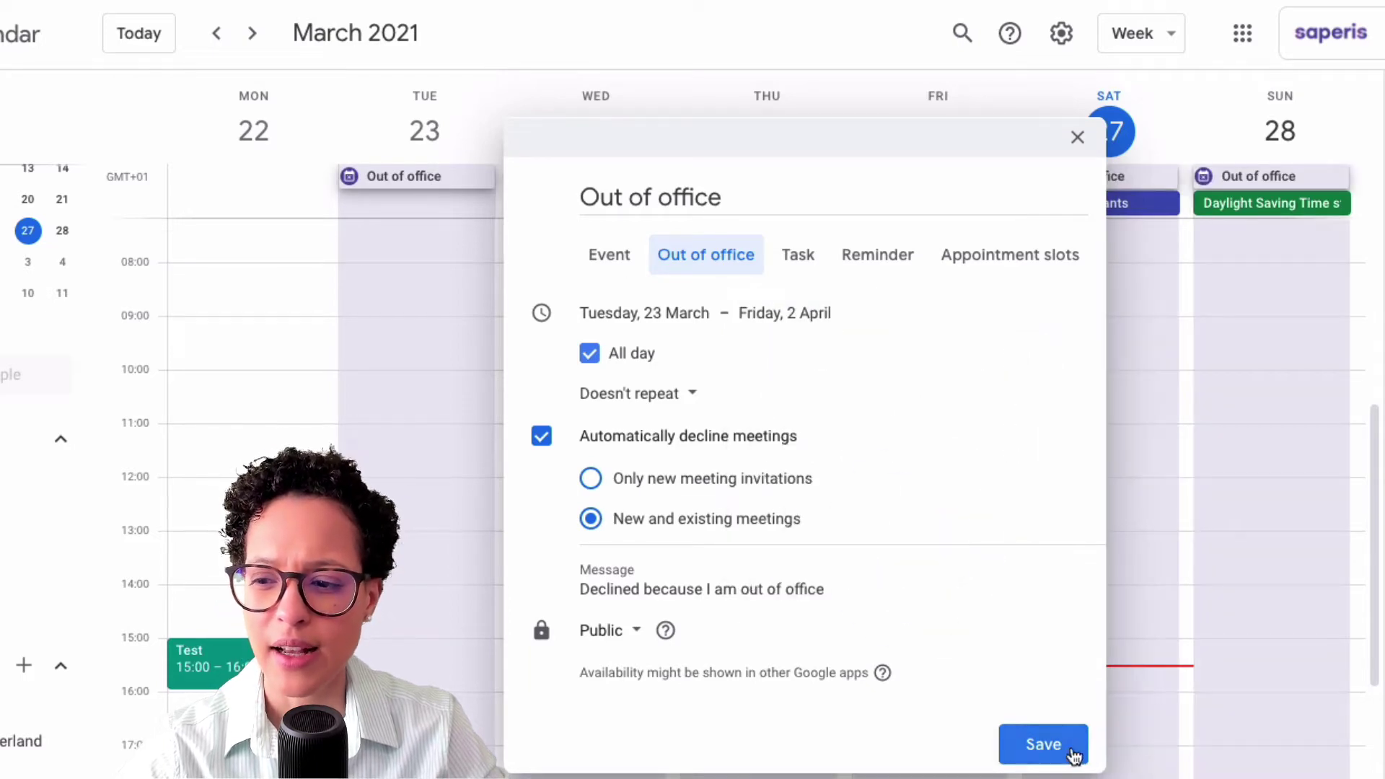
{"action": "left_click", "coordinate": [1043, 743]}
{"action": "left_click", "coordinate": [849, 485]}
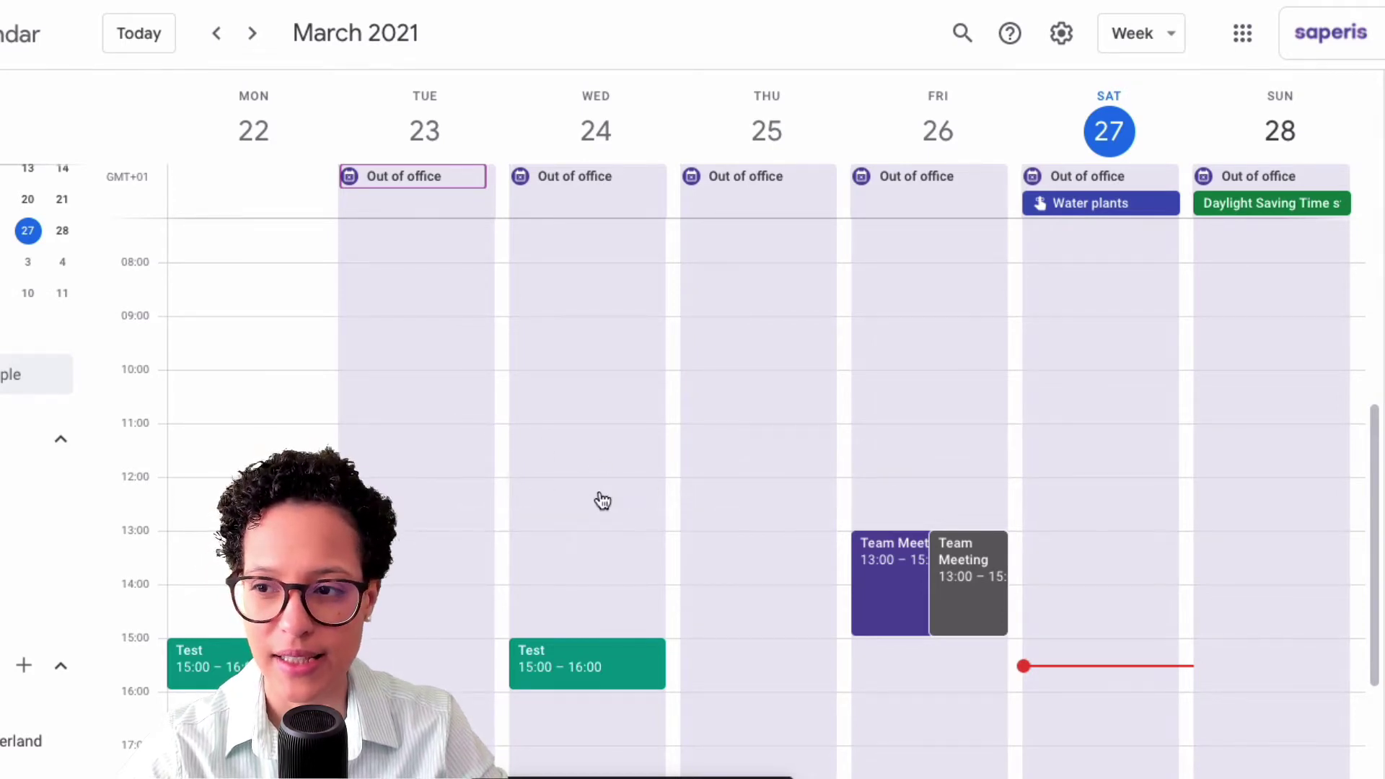
Move ahead two weeks to 5–11 April 2021 and scroll the grid down a little.
{"action": "left_click", "coordinate": [256, 41]}
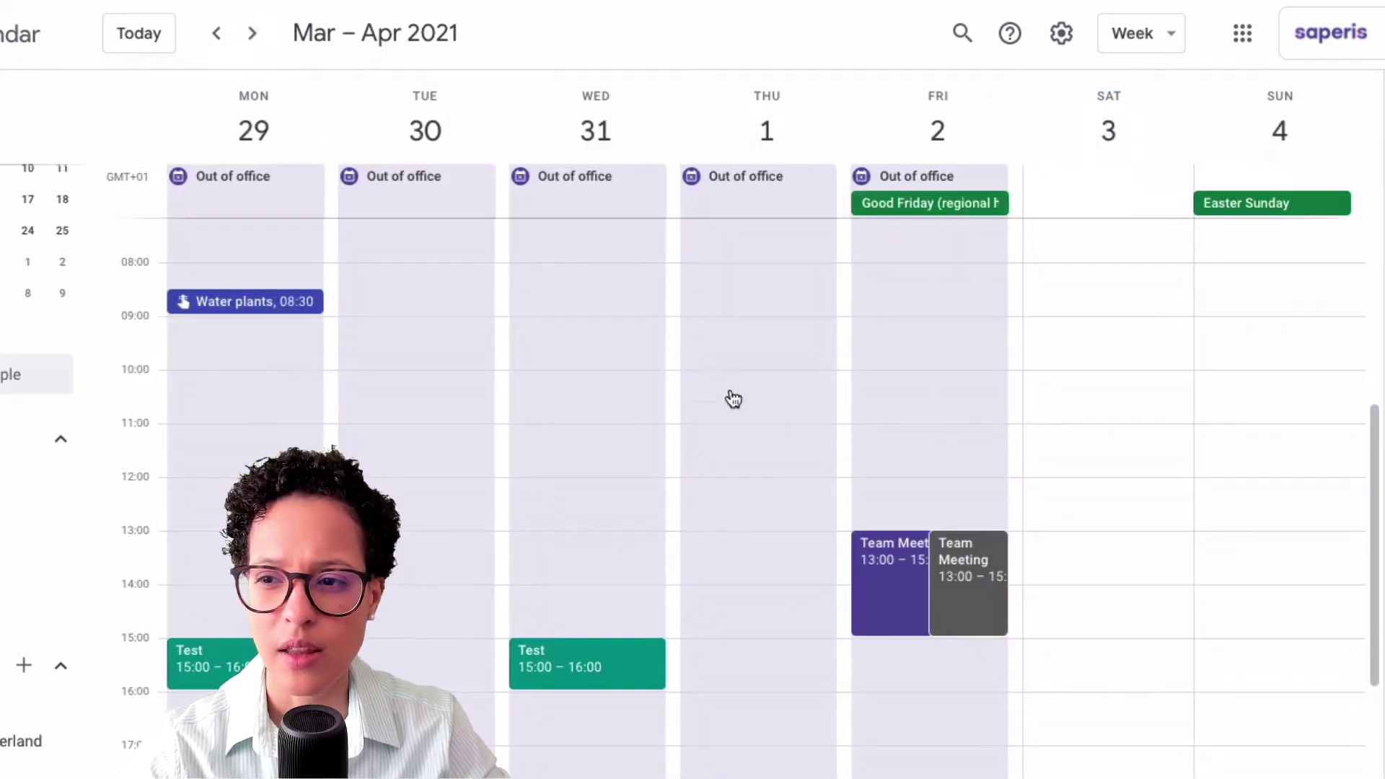
{"action": "left_click", "coordinate": [252, 37]}
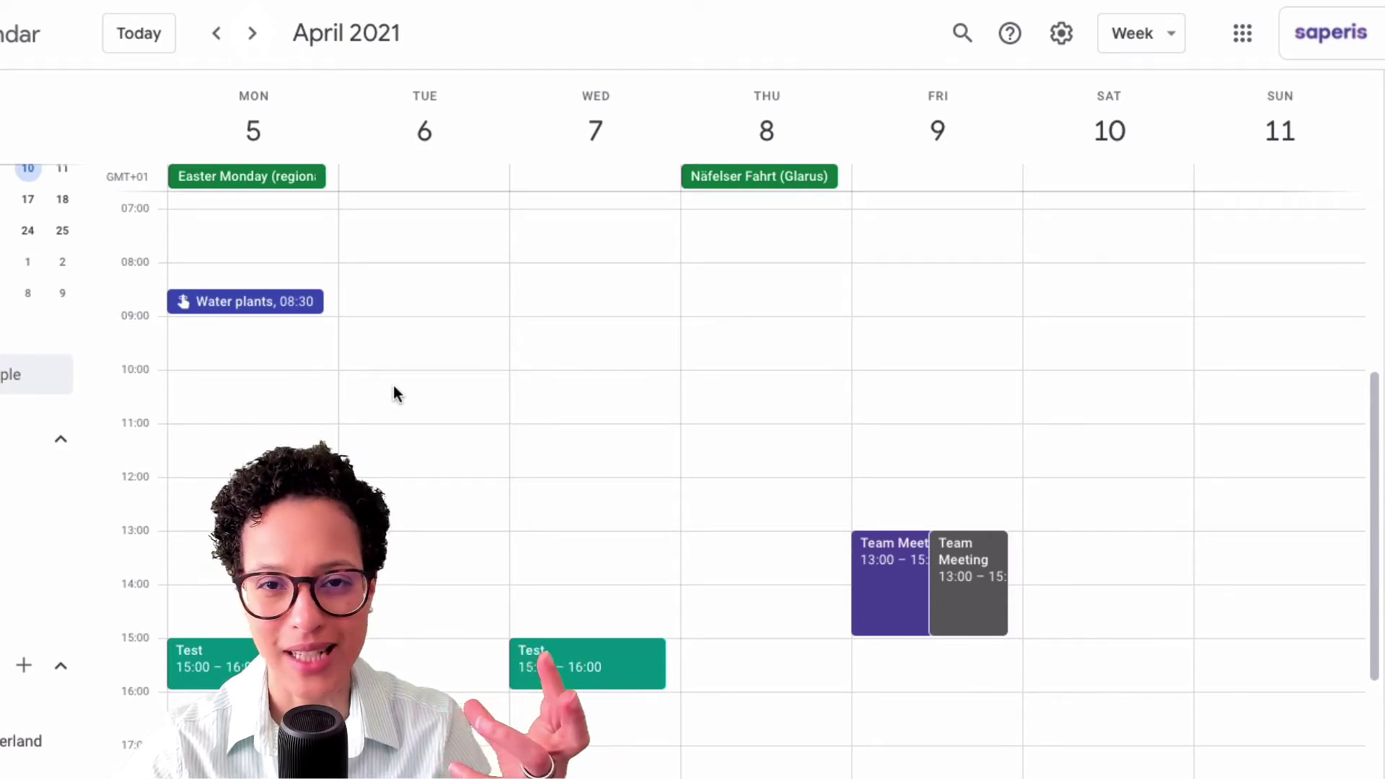
{"action": "scroll", "coordinate": [393, 386], "scroll_direction": "down", "scroll_amount": 1}
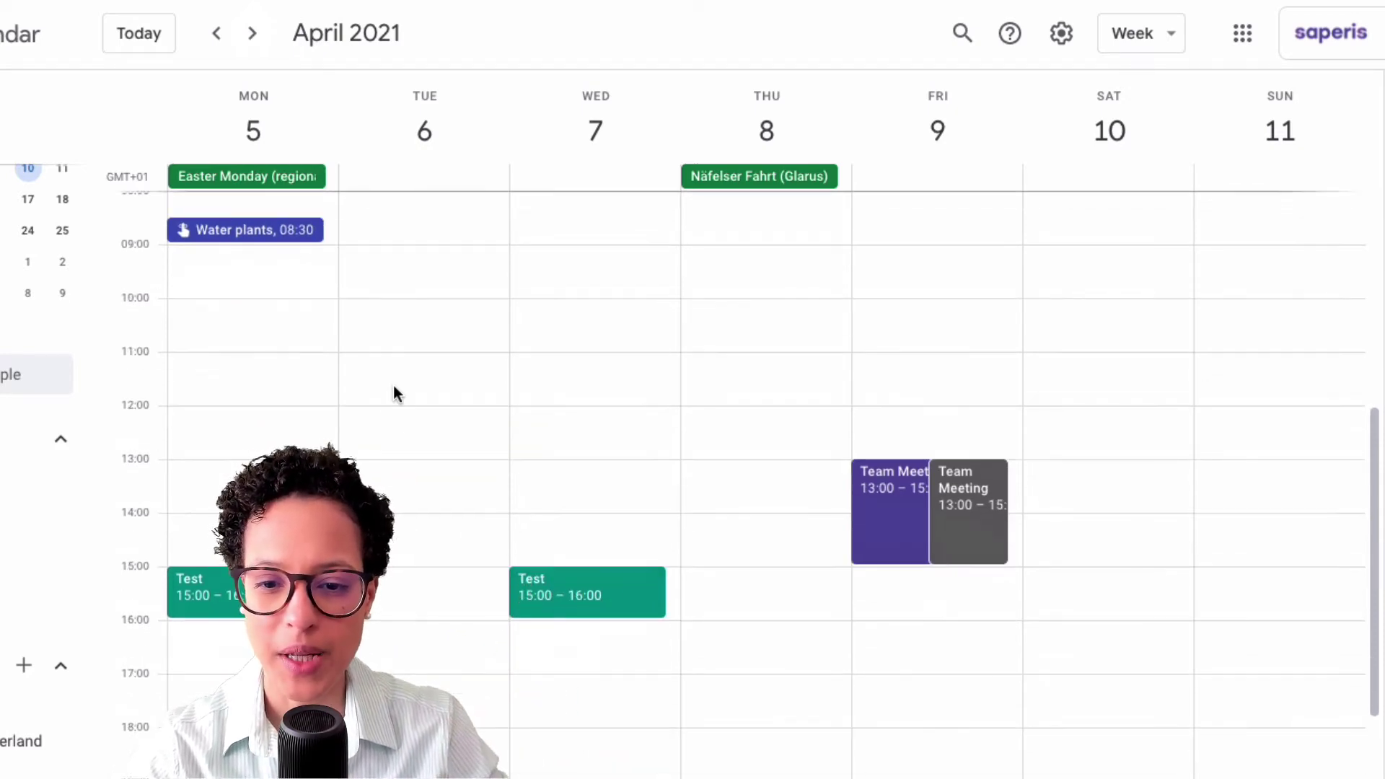
Create an Out of office entry on Tuesday 6 April at 15:00, repeating daily.
{"action": "left_click", "coordinate": [404, 577]}
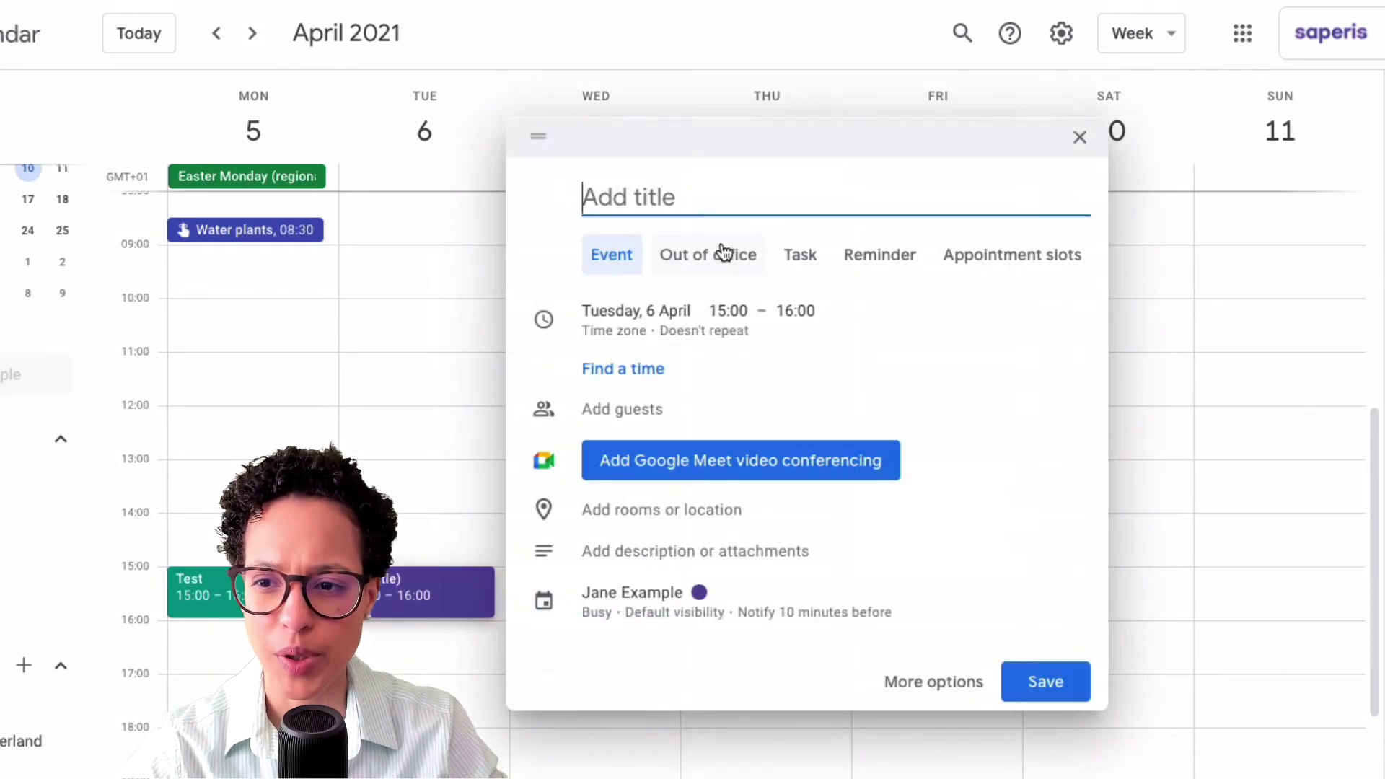
{"action": "left_click", "coordinate": [724, 254]}
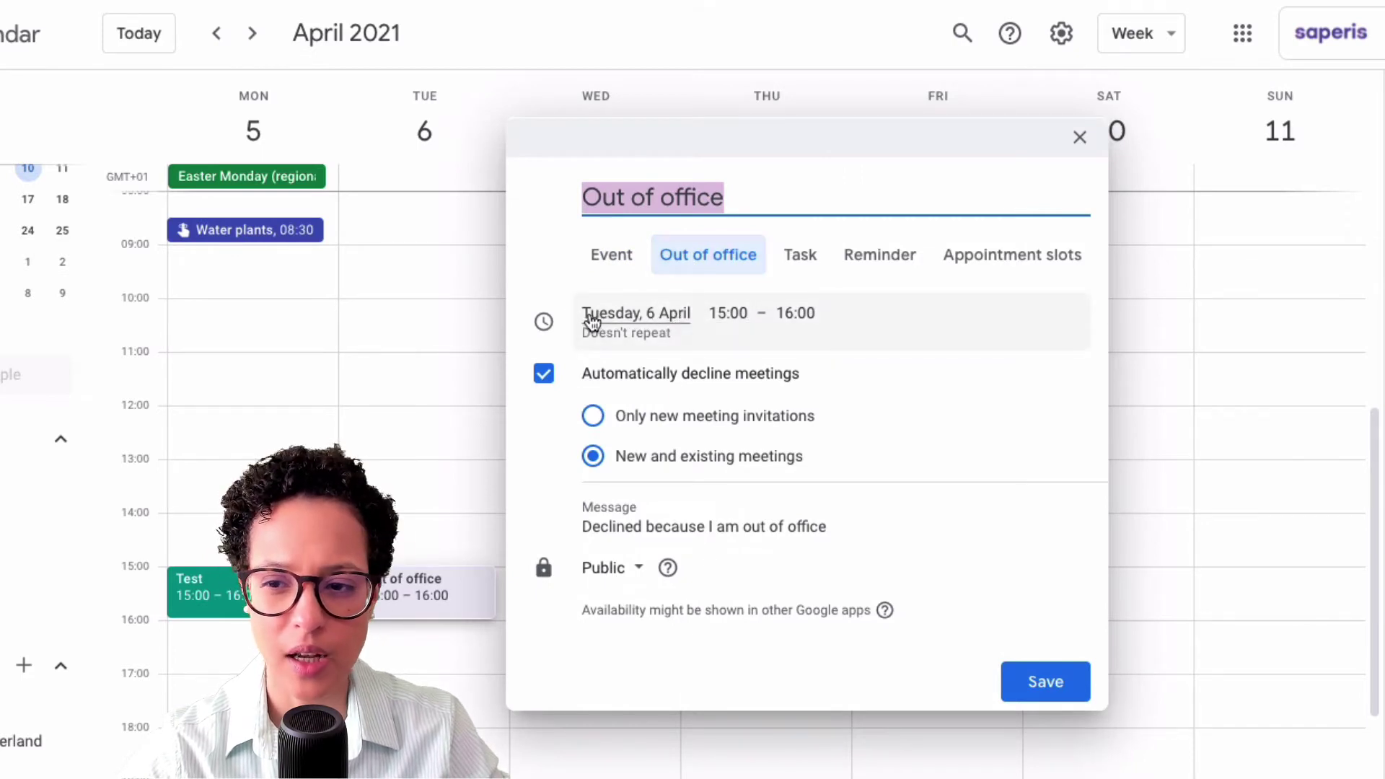
{"action": "left_click", "coordinate": [643, 310]}
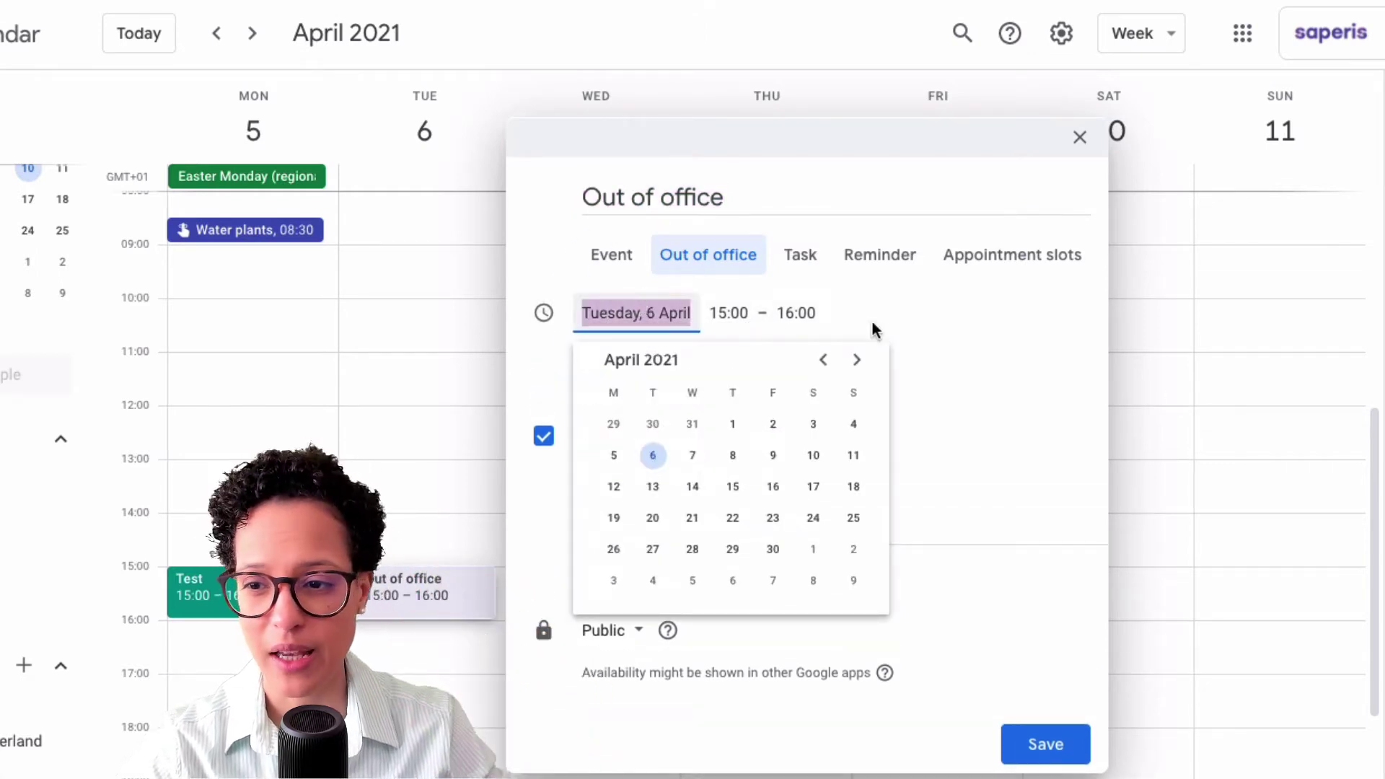
{"action": "left_click", "coordinate": [938, 322]}
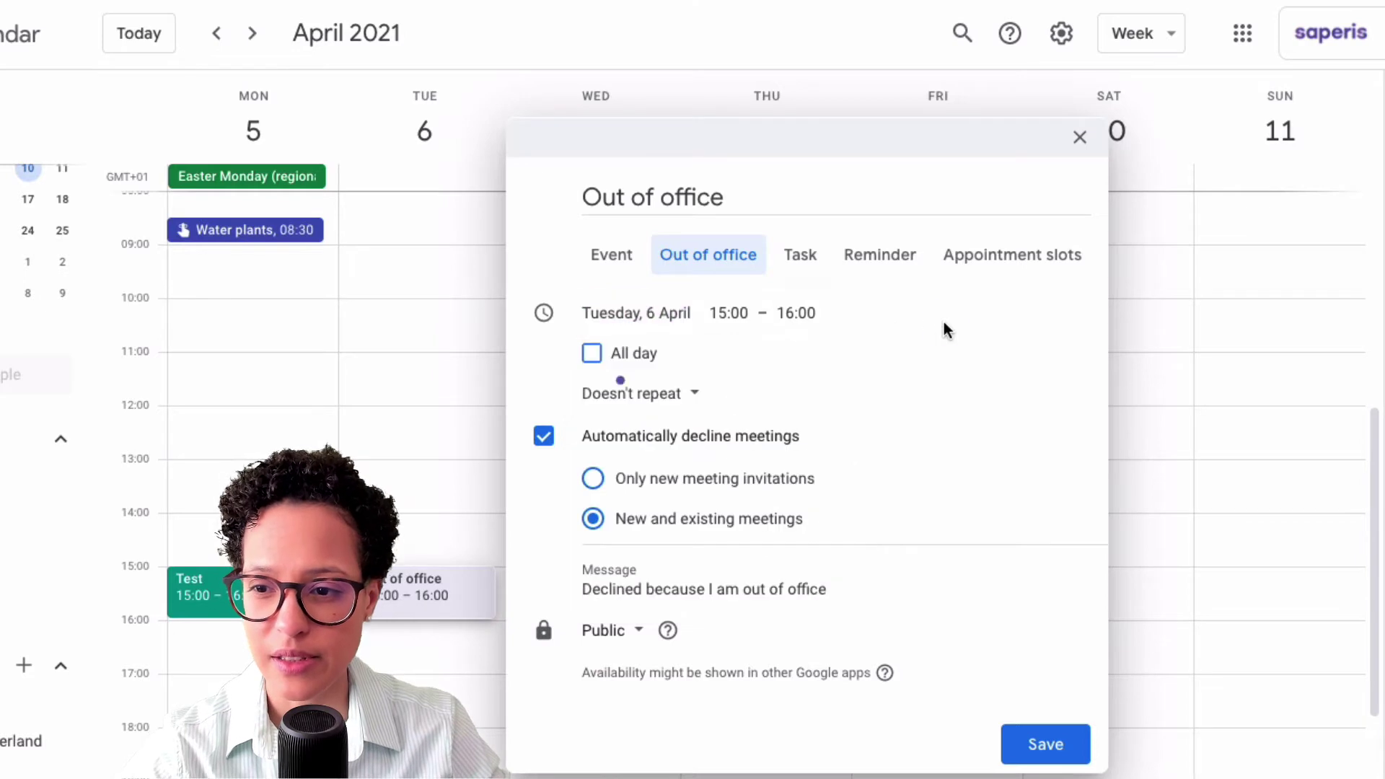
{"action": "left_click", "coordinate": [677, 399]}
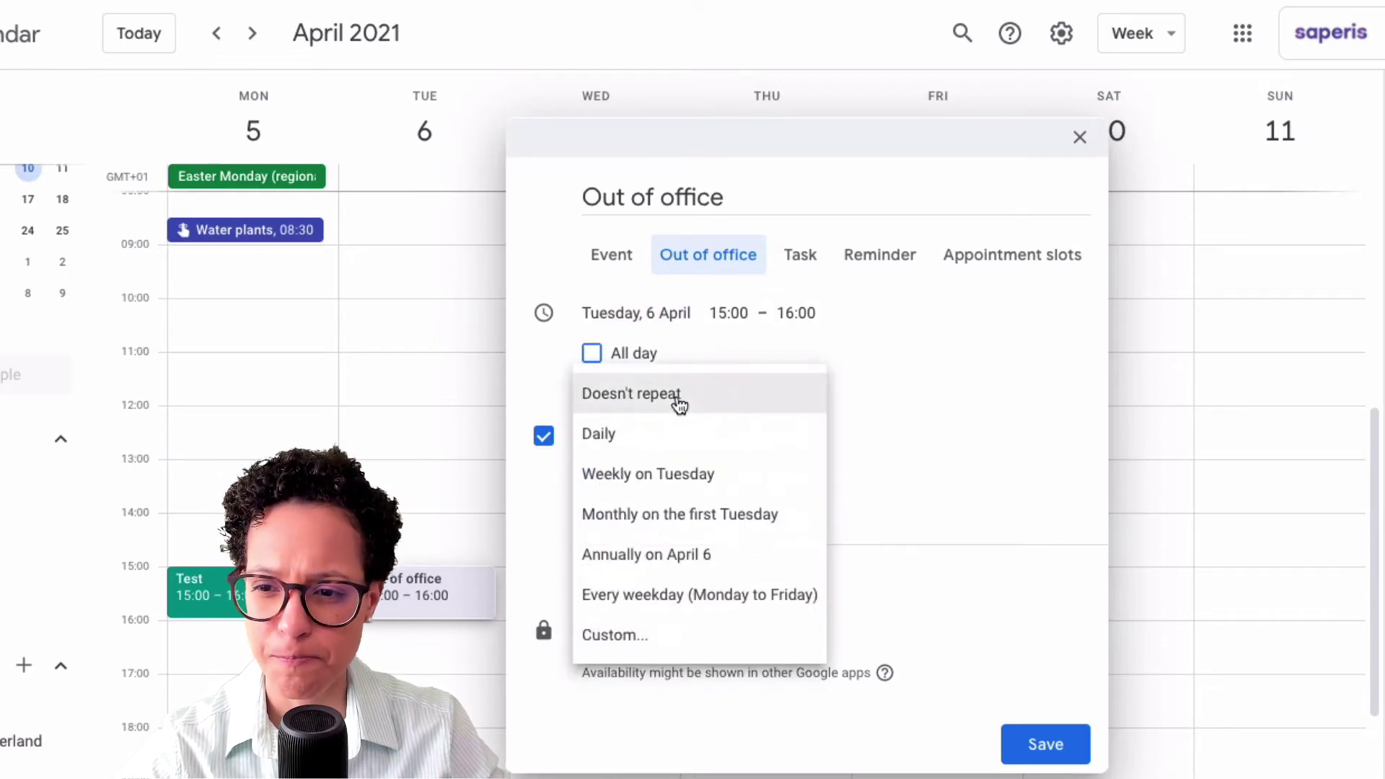
{"action": "left_click", "coordinate": [690, 442]}
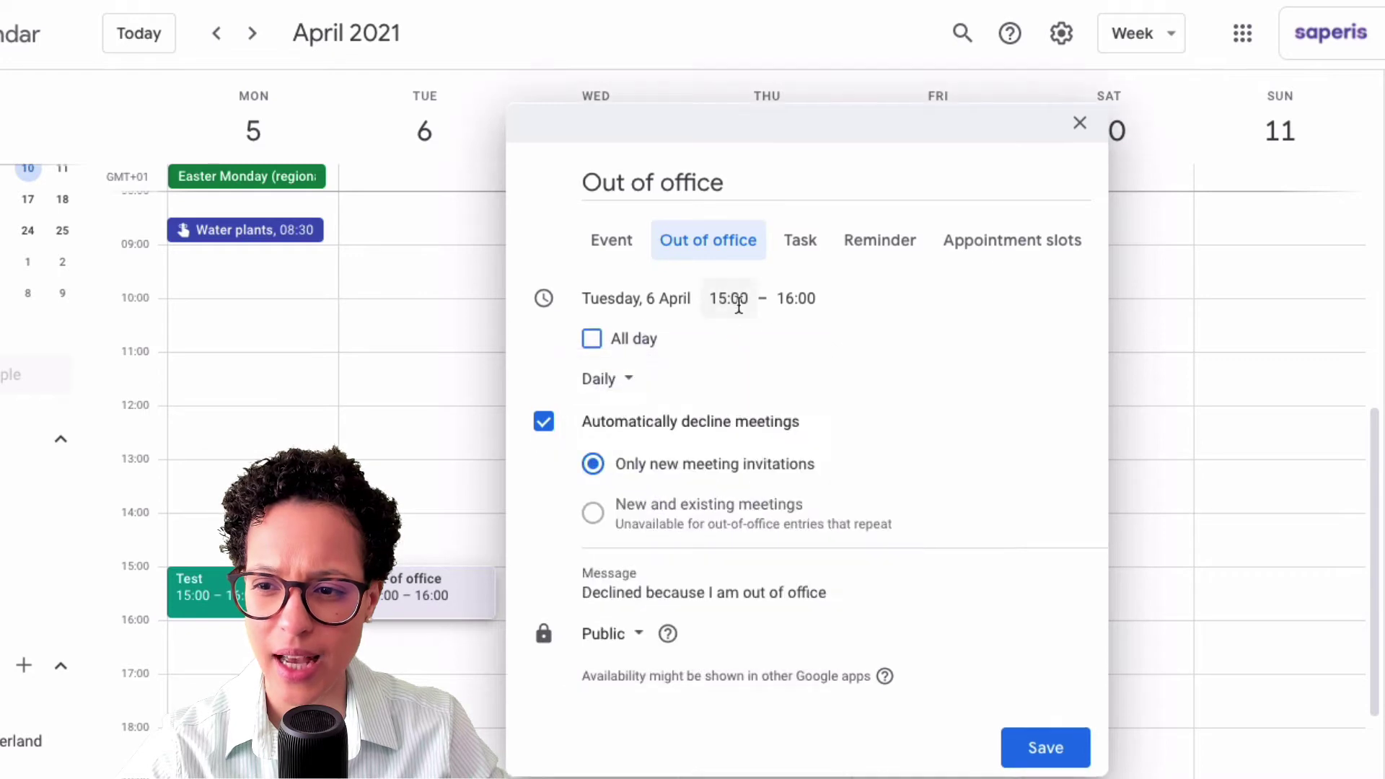
End the slot at 15:30 and save it, declining new meetings.
{"action": "left_click", "coordinate": [796, 298]}
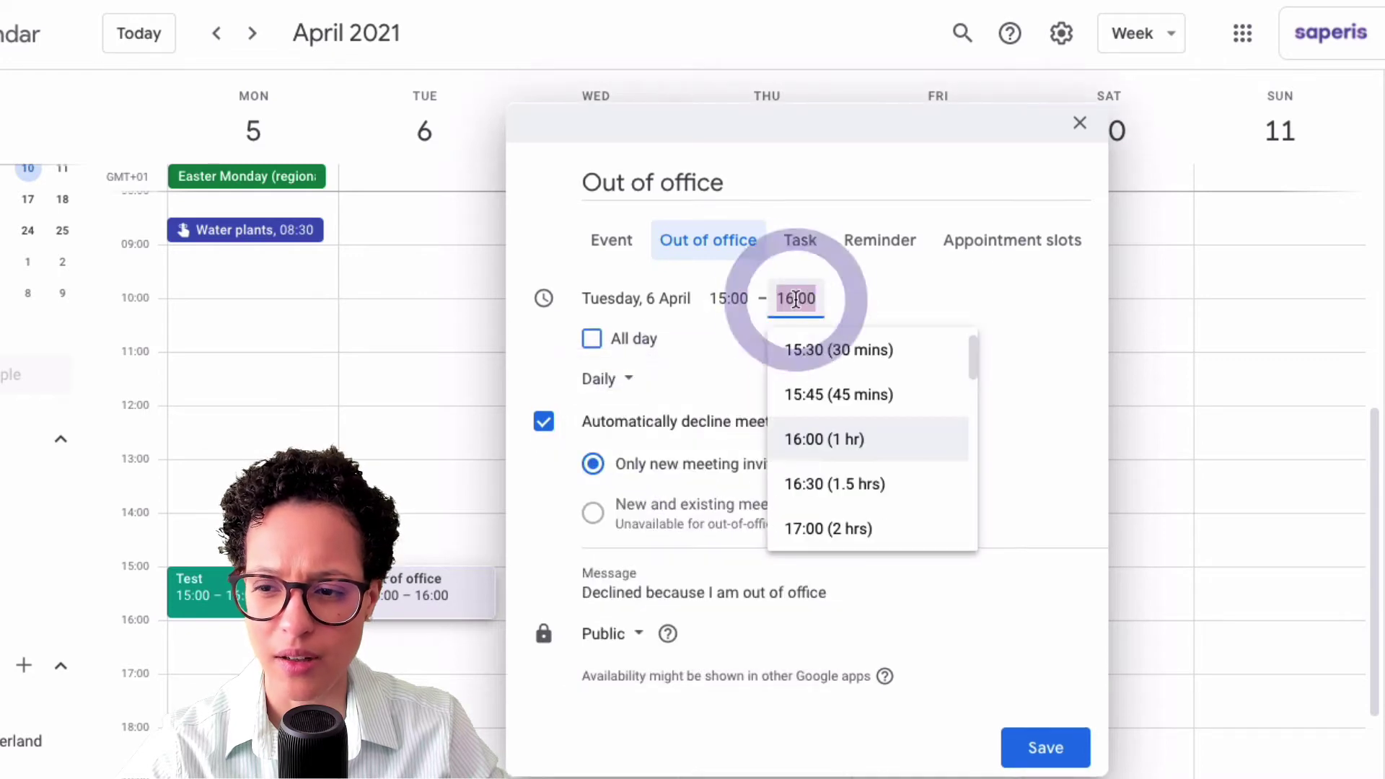
{"action": "left_click", "coordinate": [820, 355]}
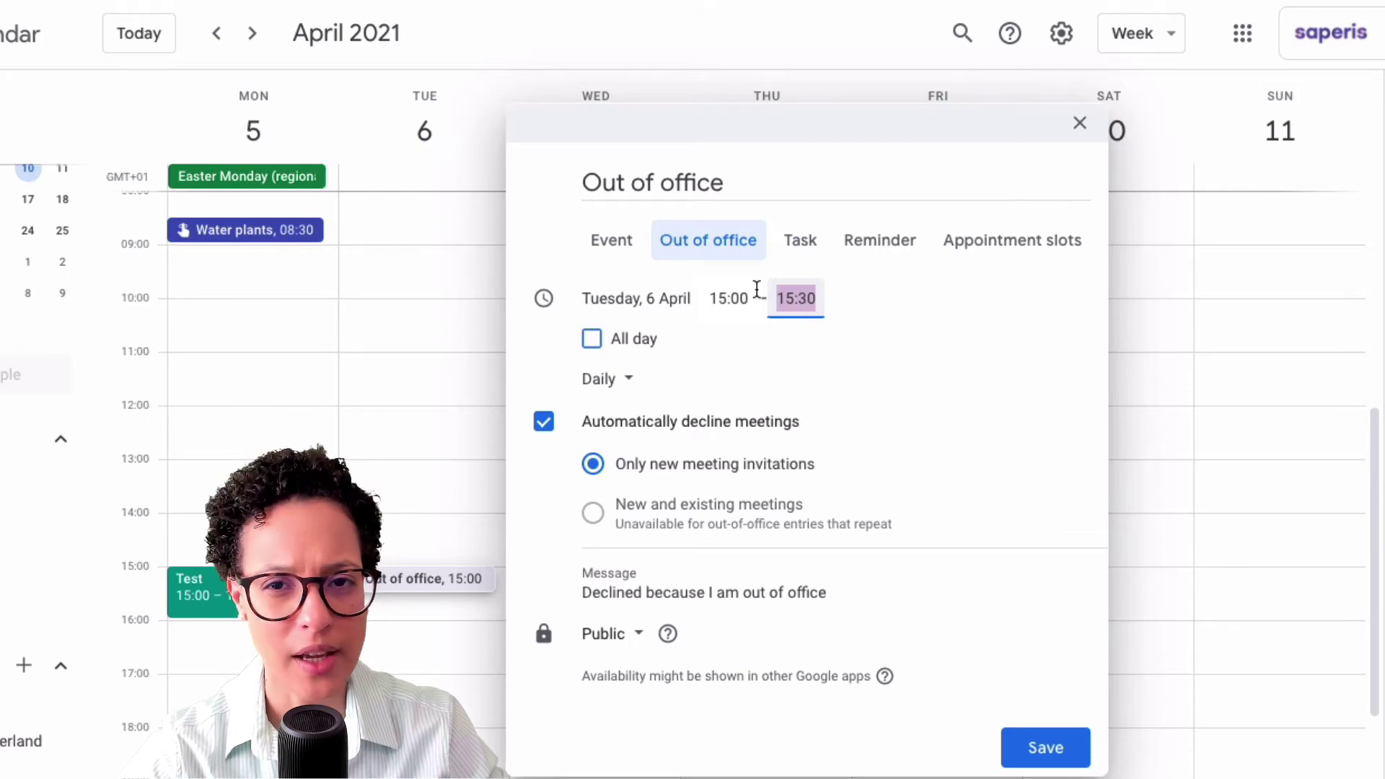
{"action": "left_click", "coordinate": [1050, 746]}
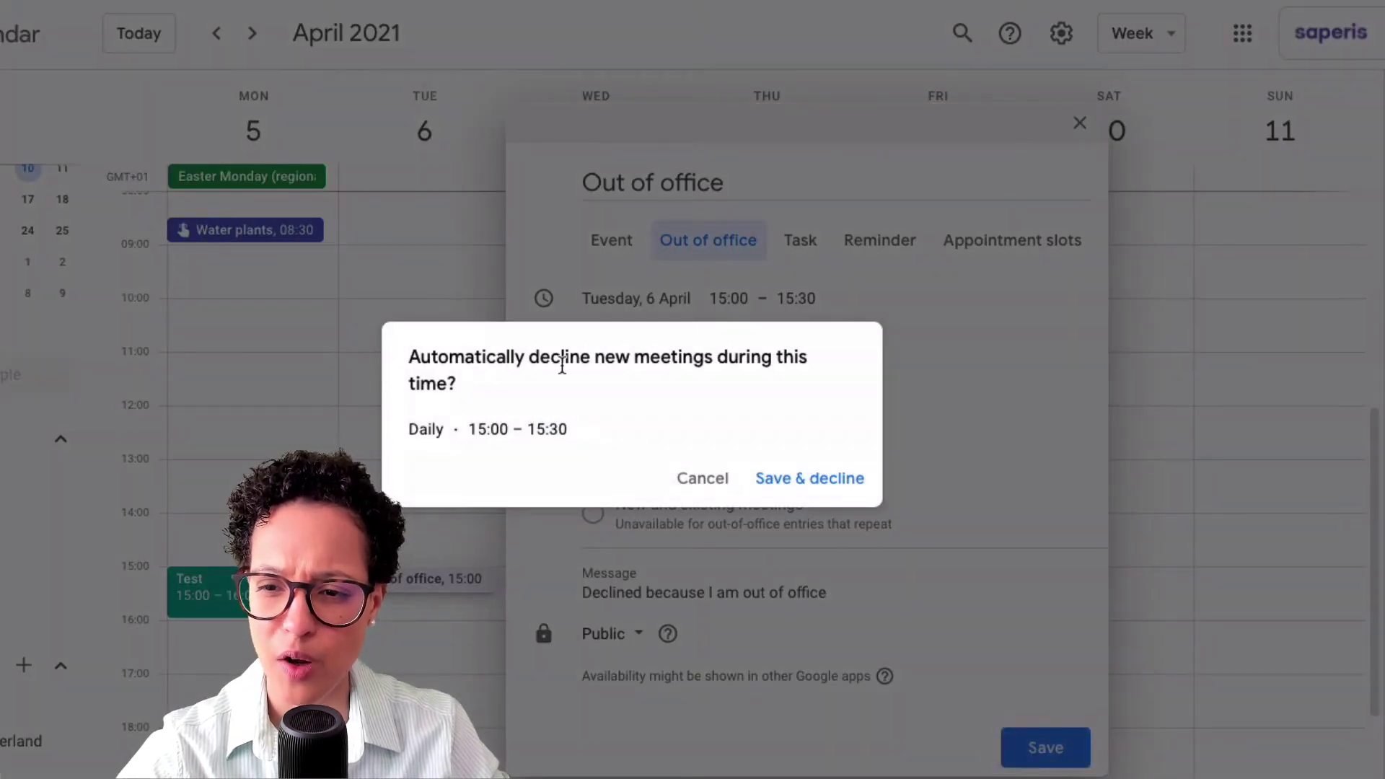
{"action": "left_click", "coordinate": [806, 482]}
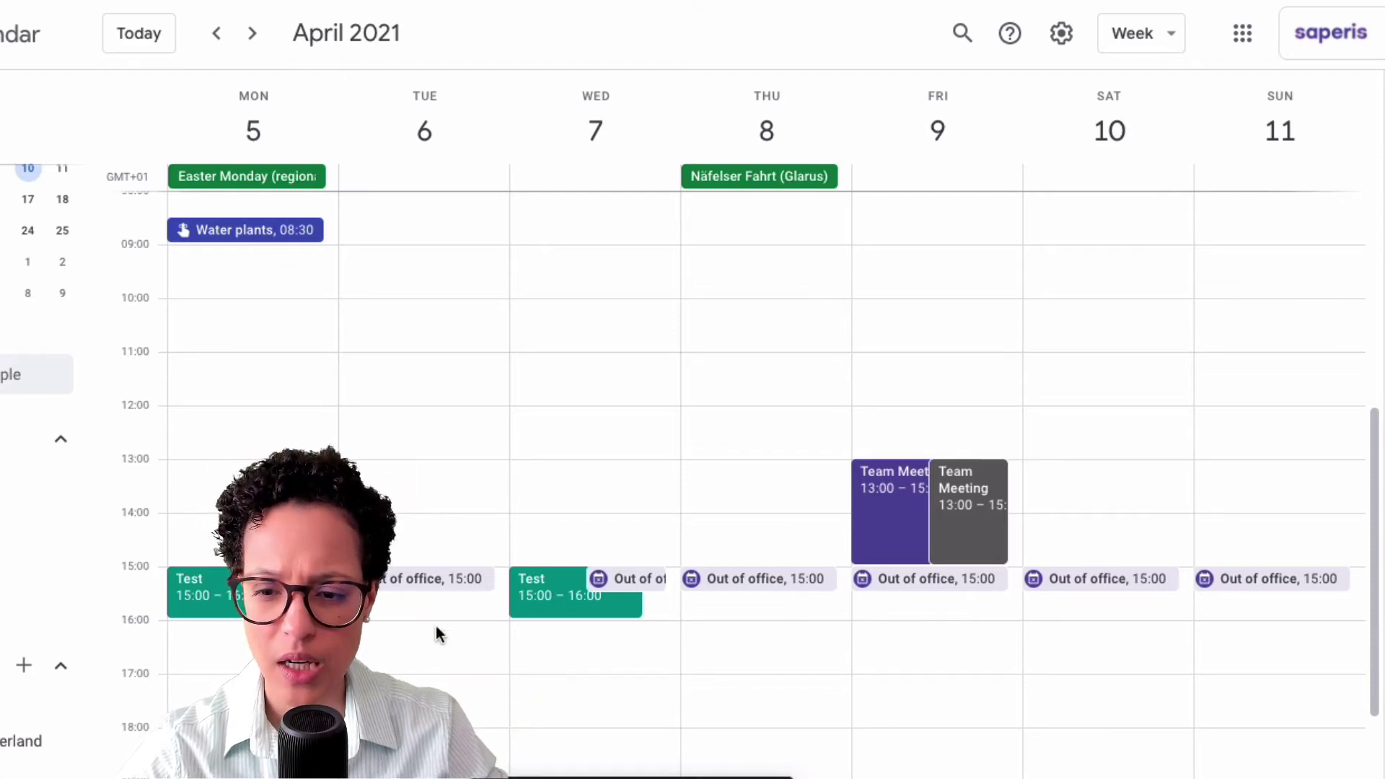
Draft an Out of office entry for Tuesday 6 April, 16:00–17:00, declining only new invitations.
{"action": "left_click", "coordinate": [404, 632]}
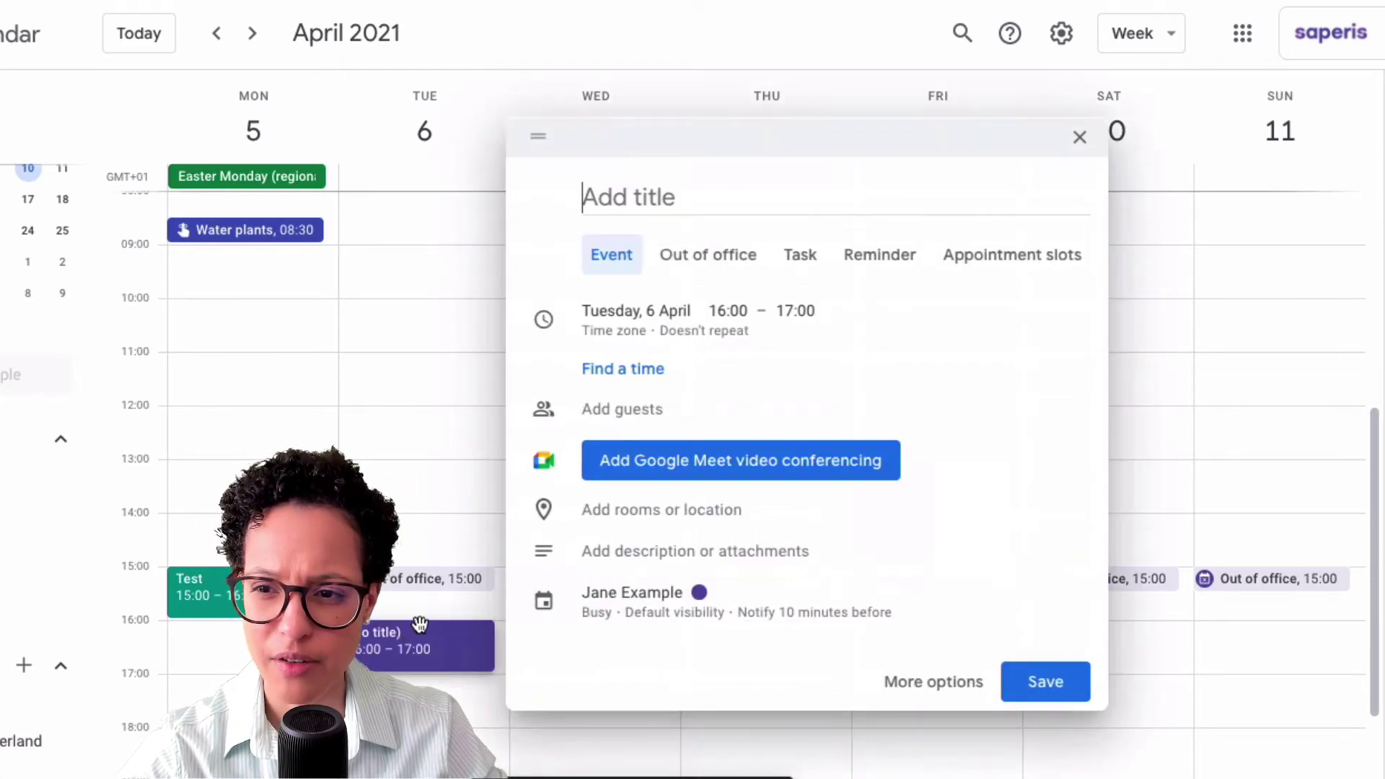
{"action": "left_click", "coordinate": [718, 260]}
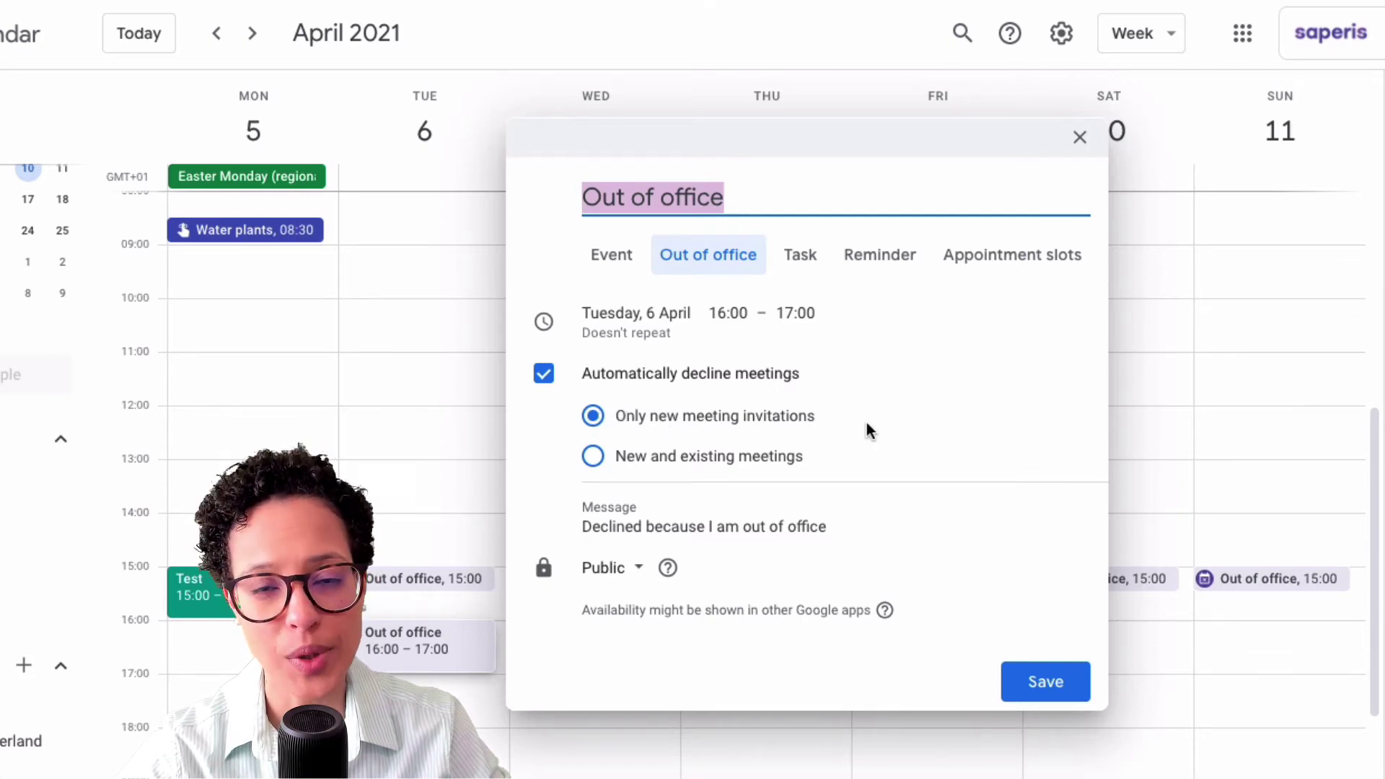
{"action": "left_click", "coordinate": [596, 457]}
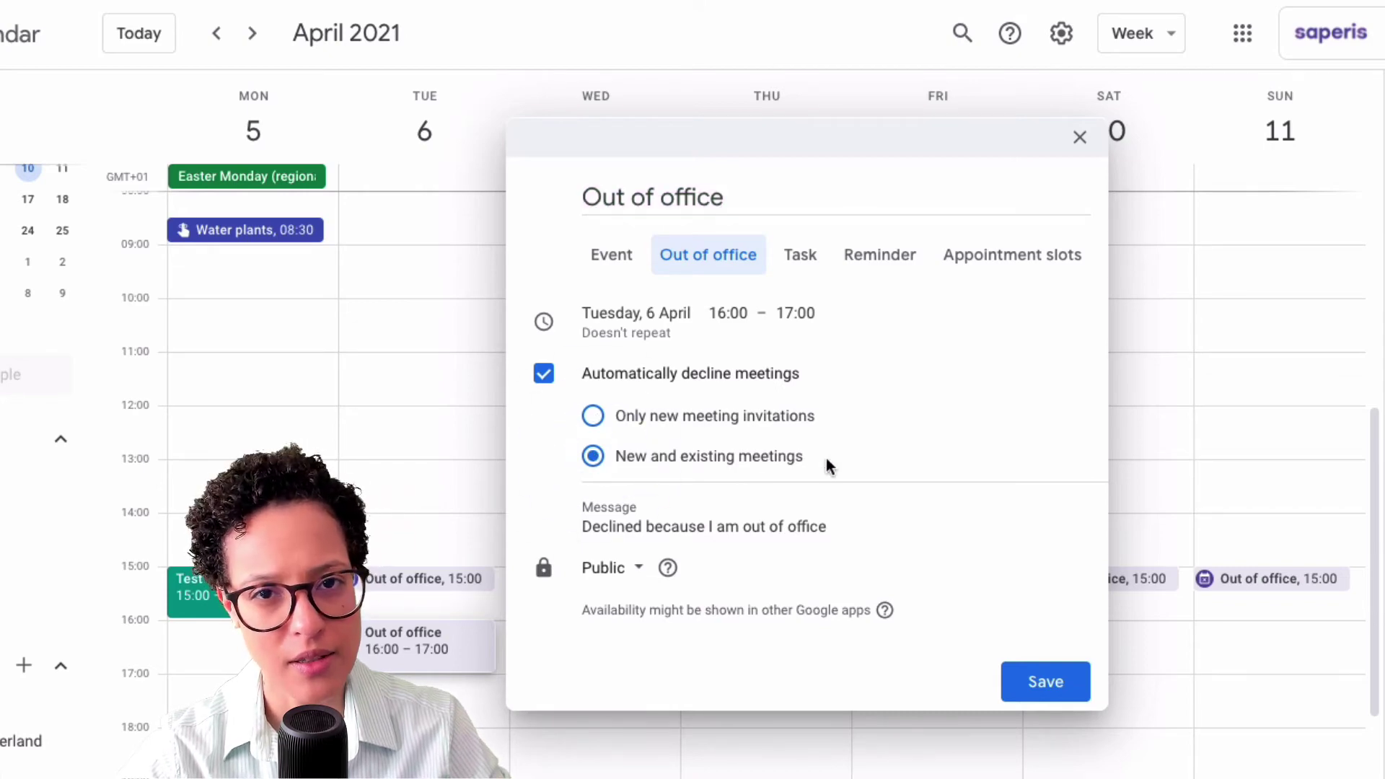
{"action": "left_click", "coordinate": [593, 416]}
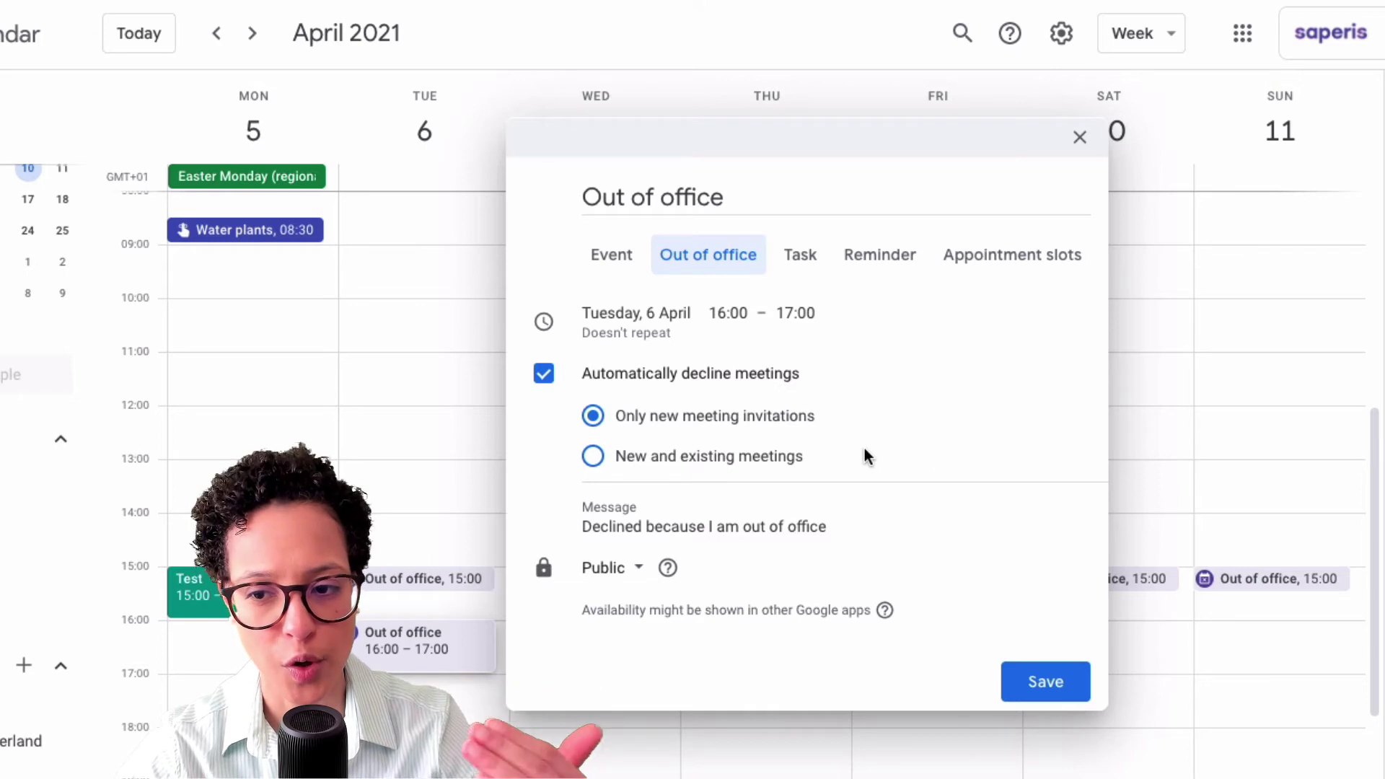
{"action": "left_click", "coordinate": [543, 374]}
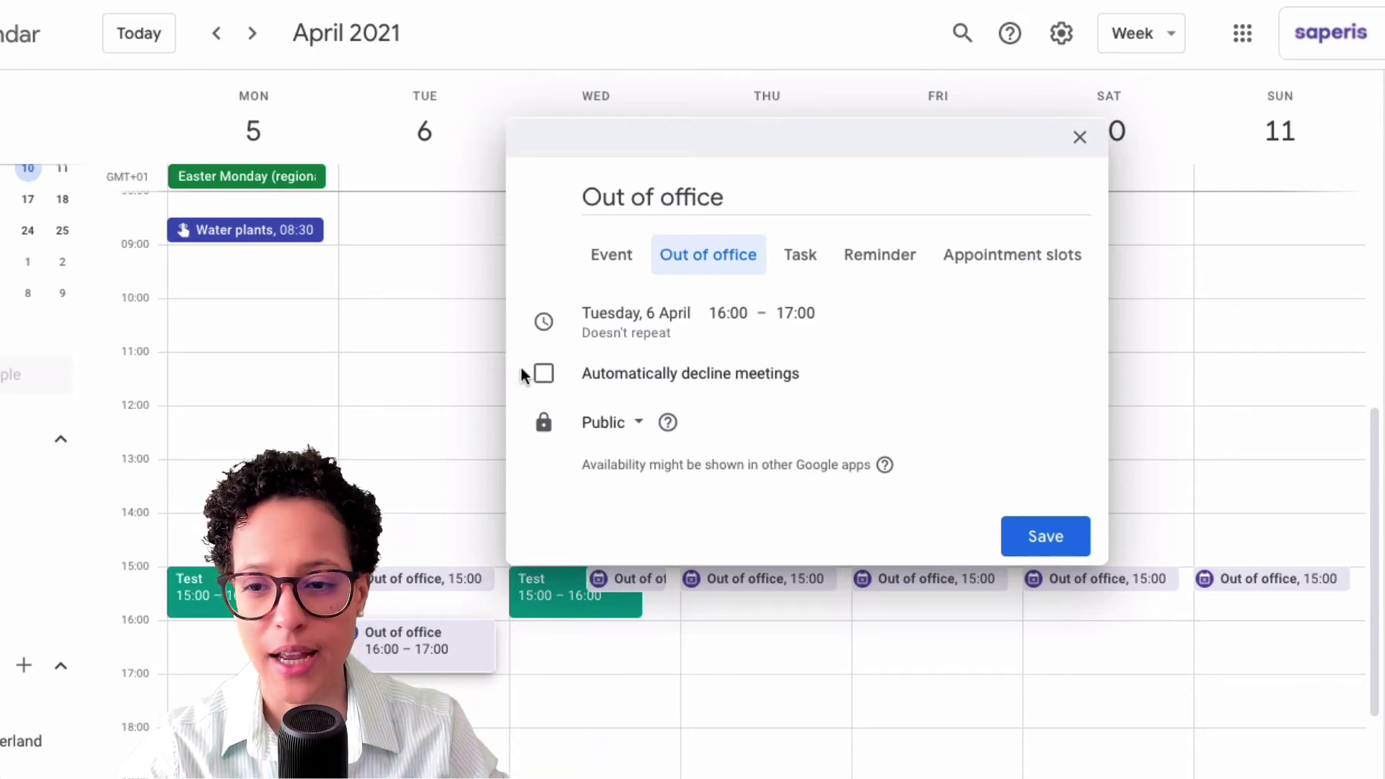
{"action": "left_click", "coordinate": [544, 375]}
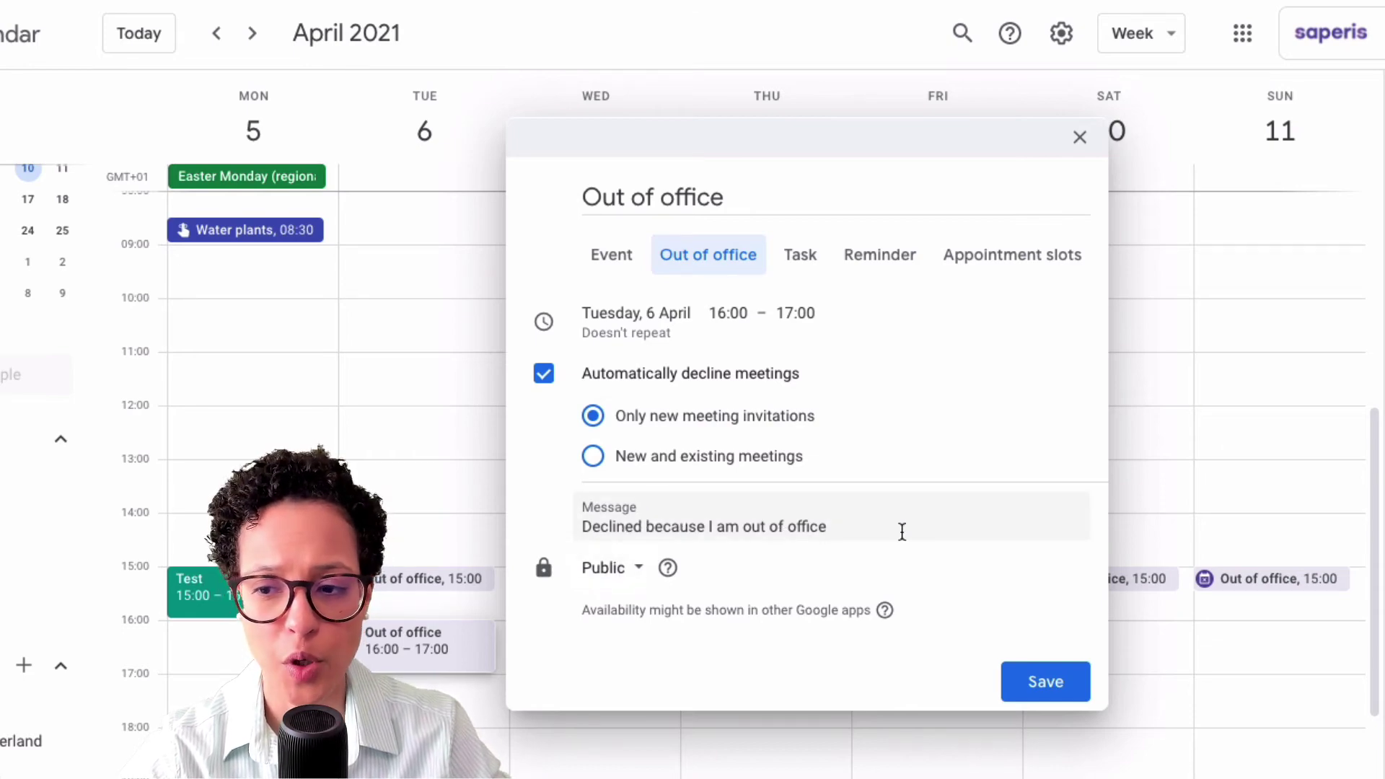
Change the decline message to 'Declined because I feel like it...'.
{"action": "left_click", "coordinate": [864, 525]}
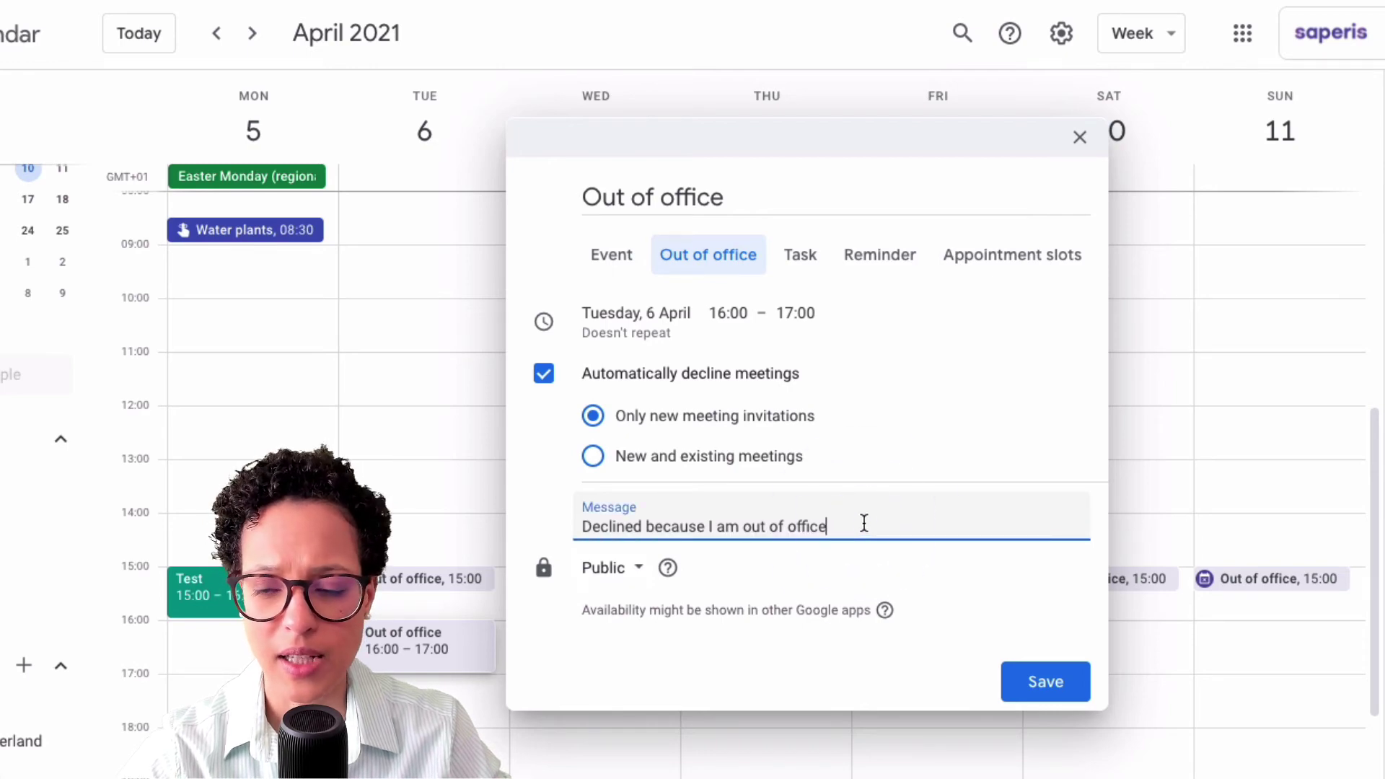
{"action": "left_click_drag", "start_coordinate": [841, 522], "coordinate": [743, 522]}
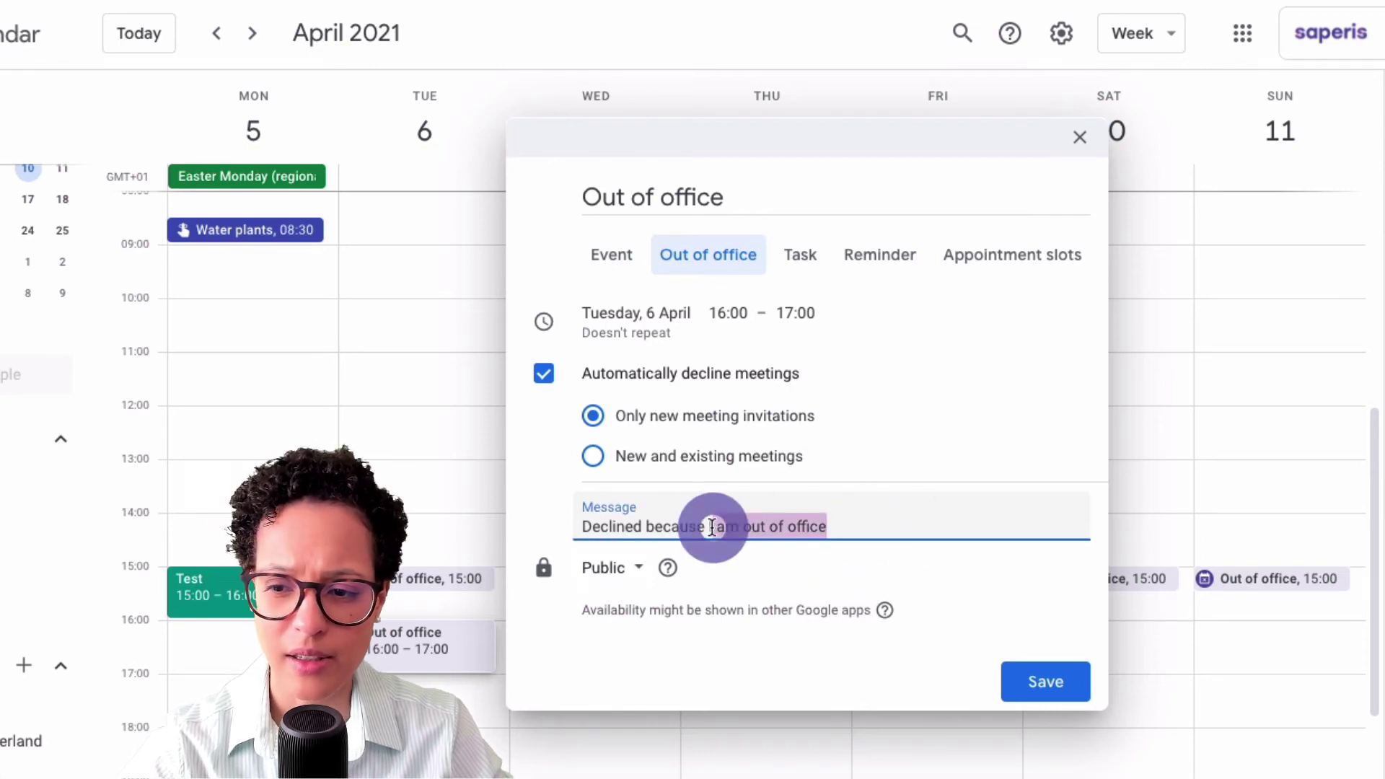
{"action": "type", "text": "feel"}
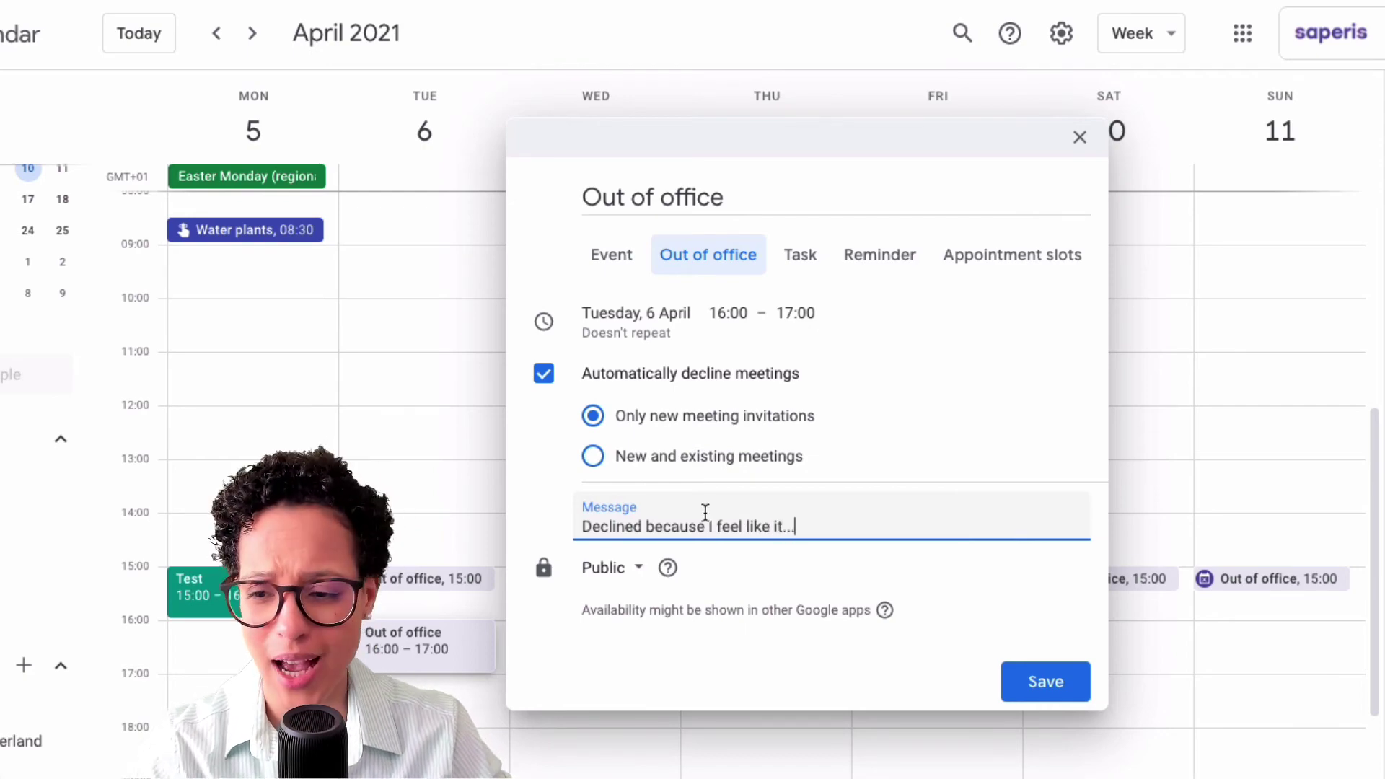
{"action": "left_click", "coordinate": [639, 575]}
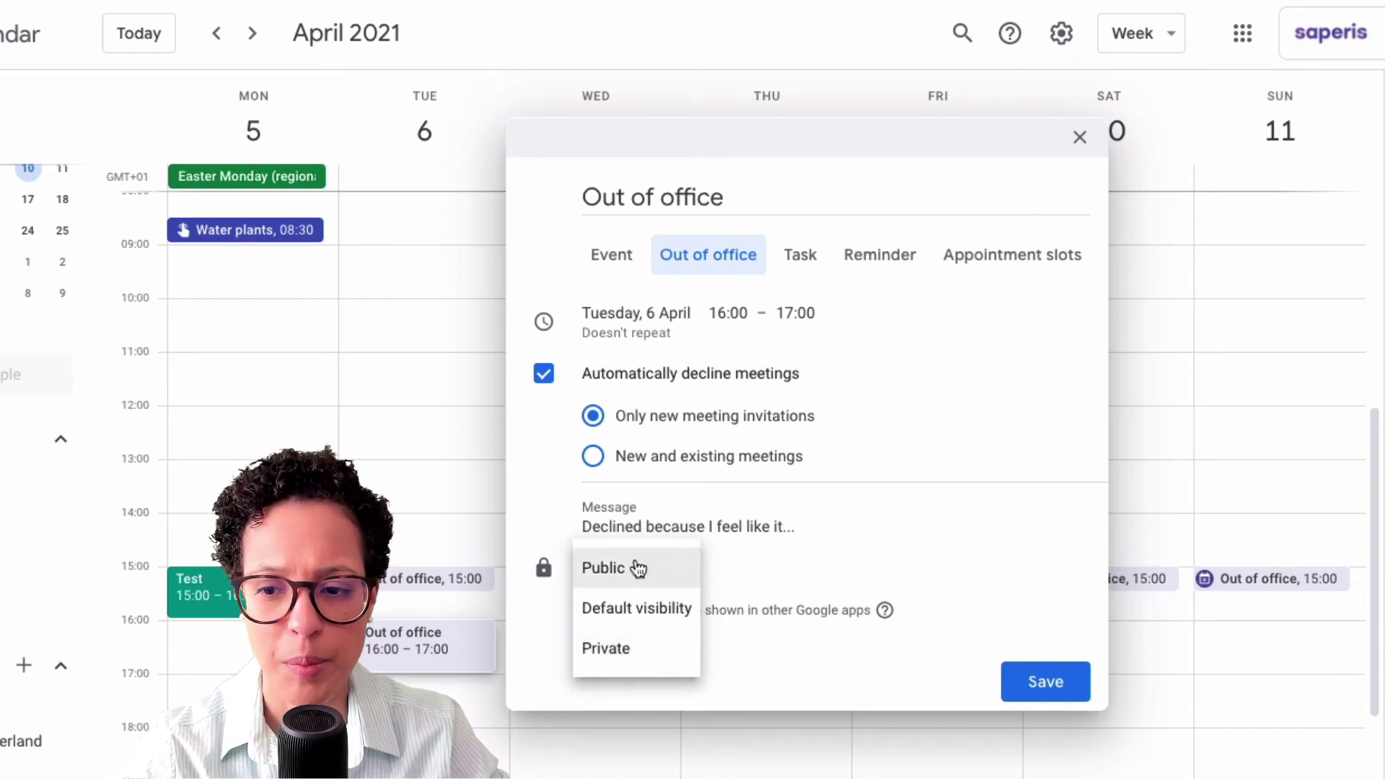
Keep Public visibility, save the 16:00–17:00 entry, and confirm declining new meetings.
{"action": "left_click", "coordinate": [636, 569]}
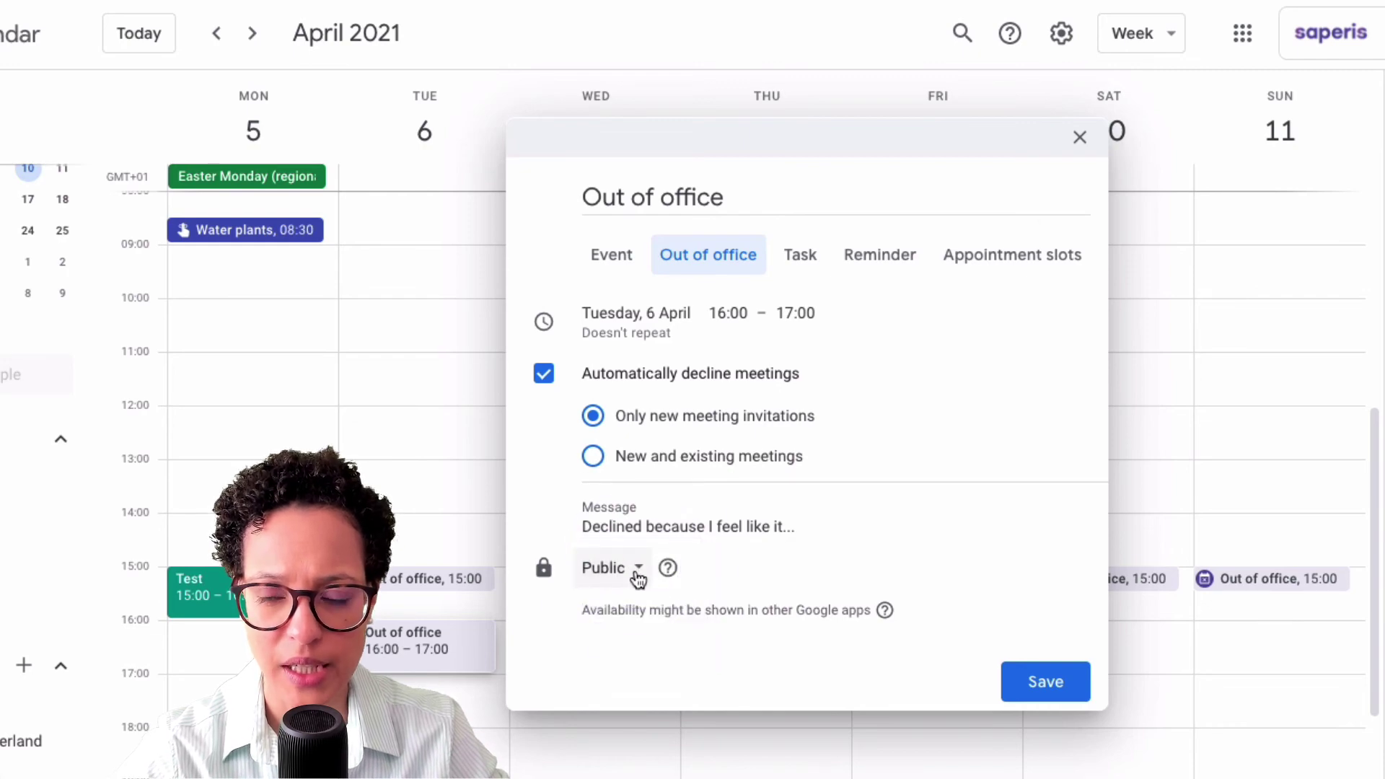
{"action": "left_click", "coordinate": [1043, 689]}
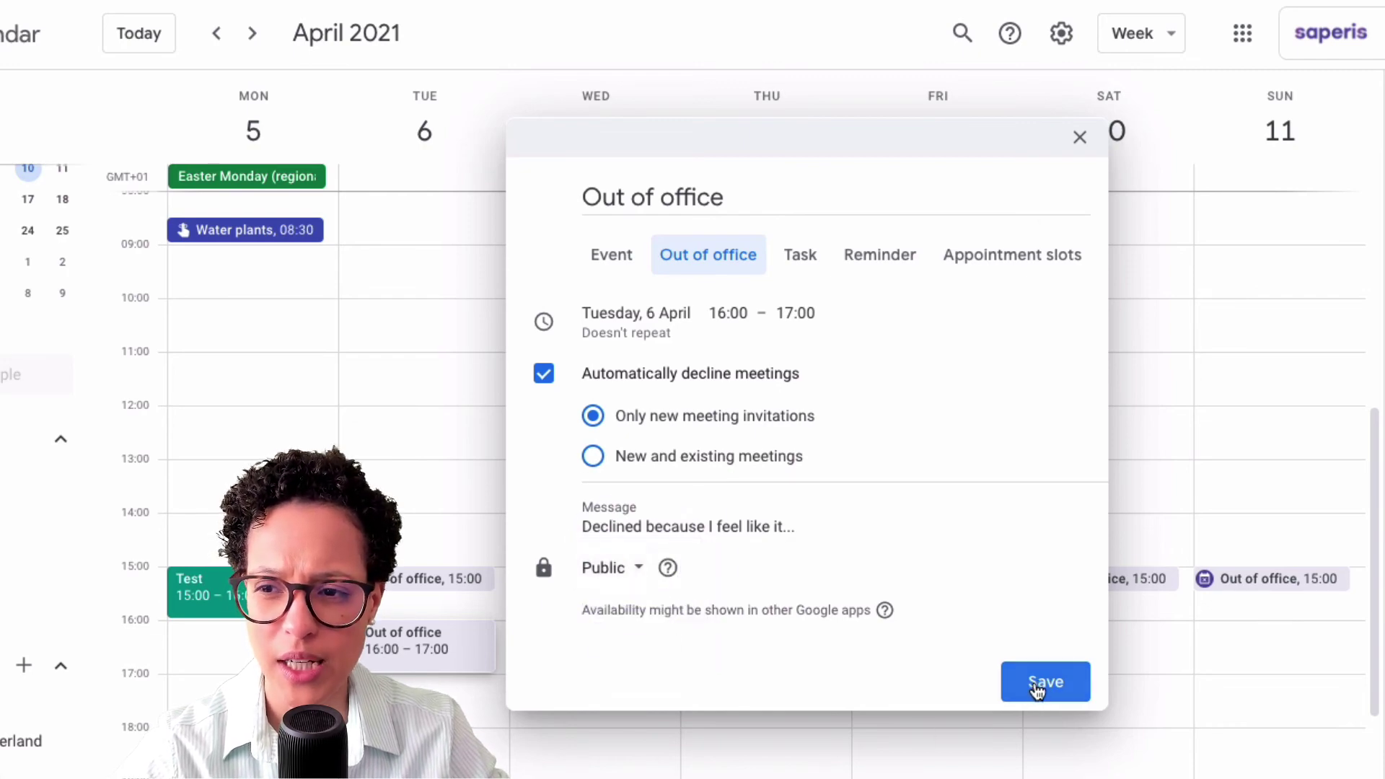
{"action": "left_click", "coordinate": [1037, 684]}
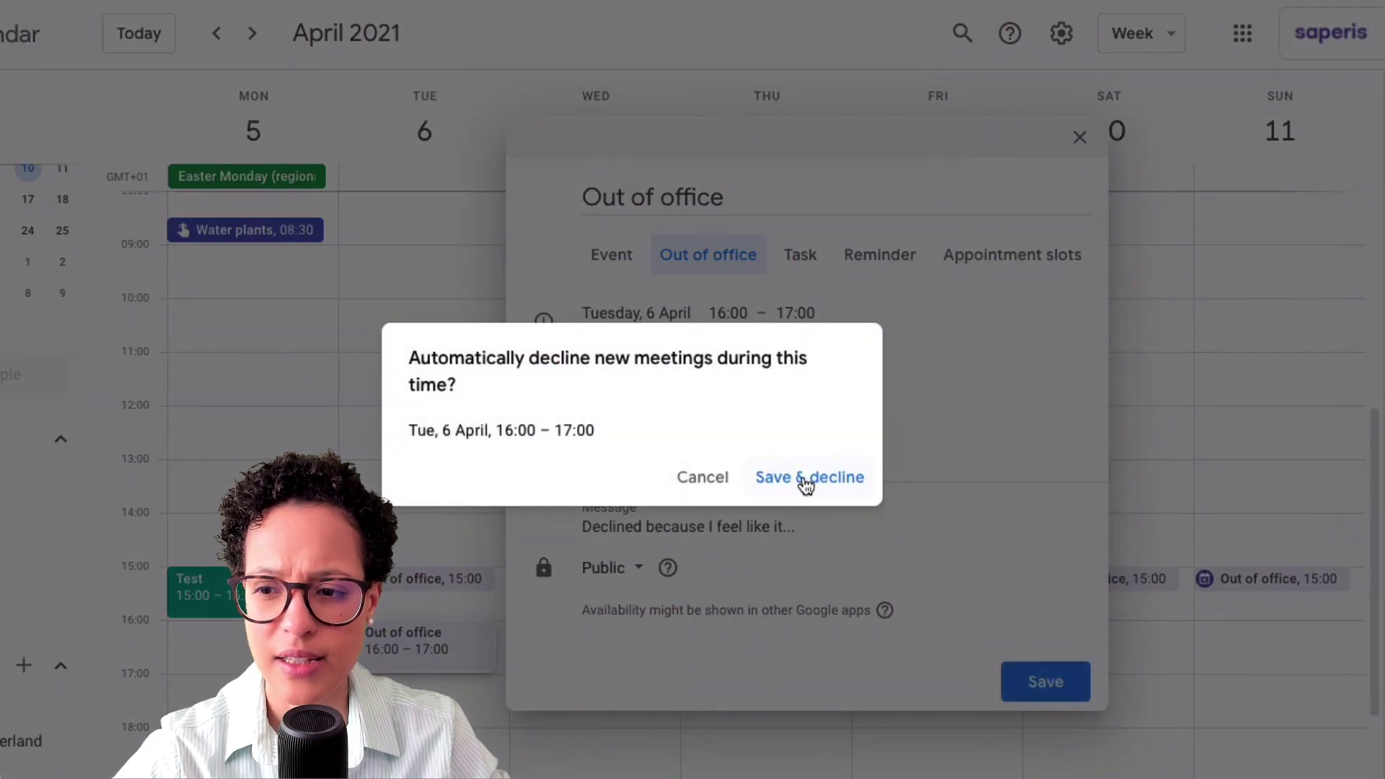
{"action": "left_click", "coordinate": [806, 485]}
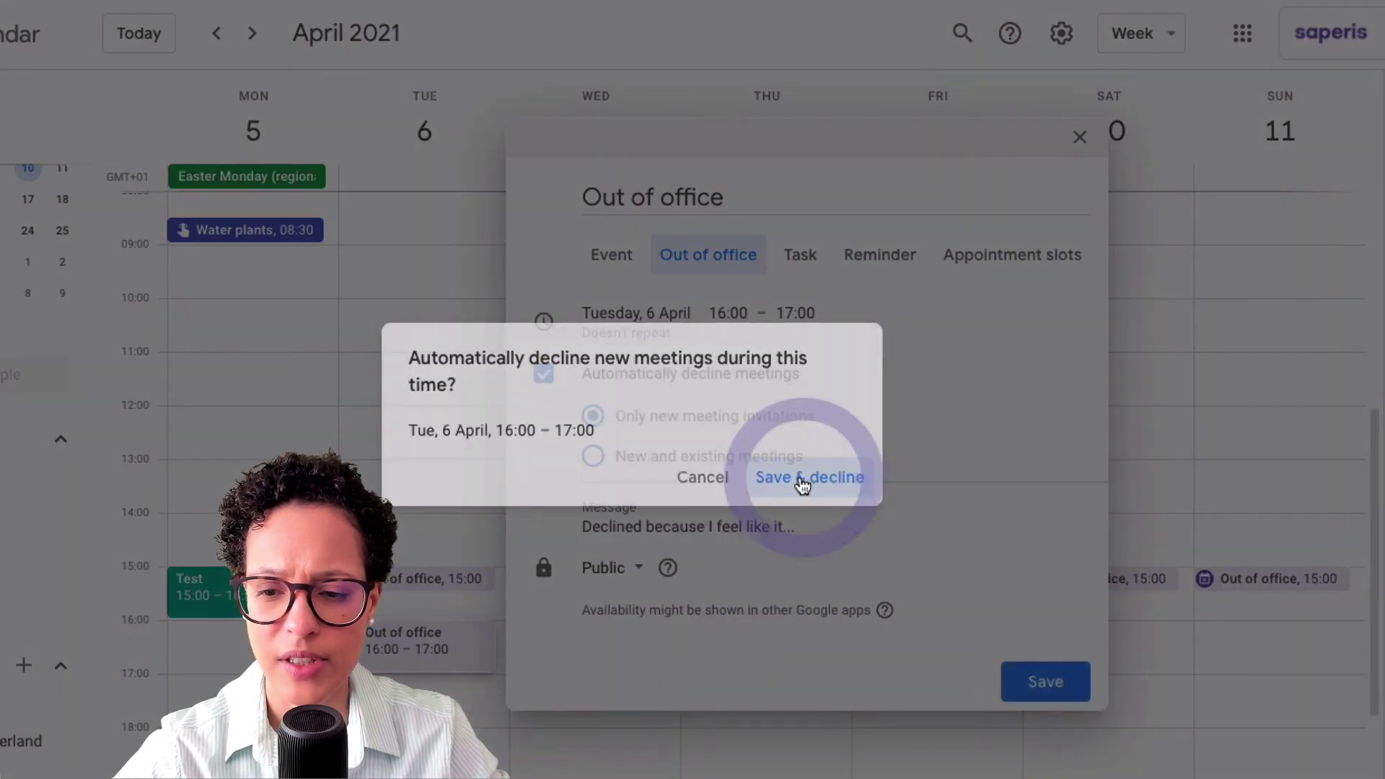